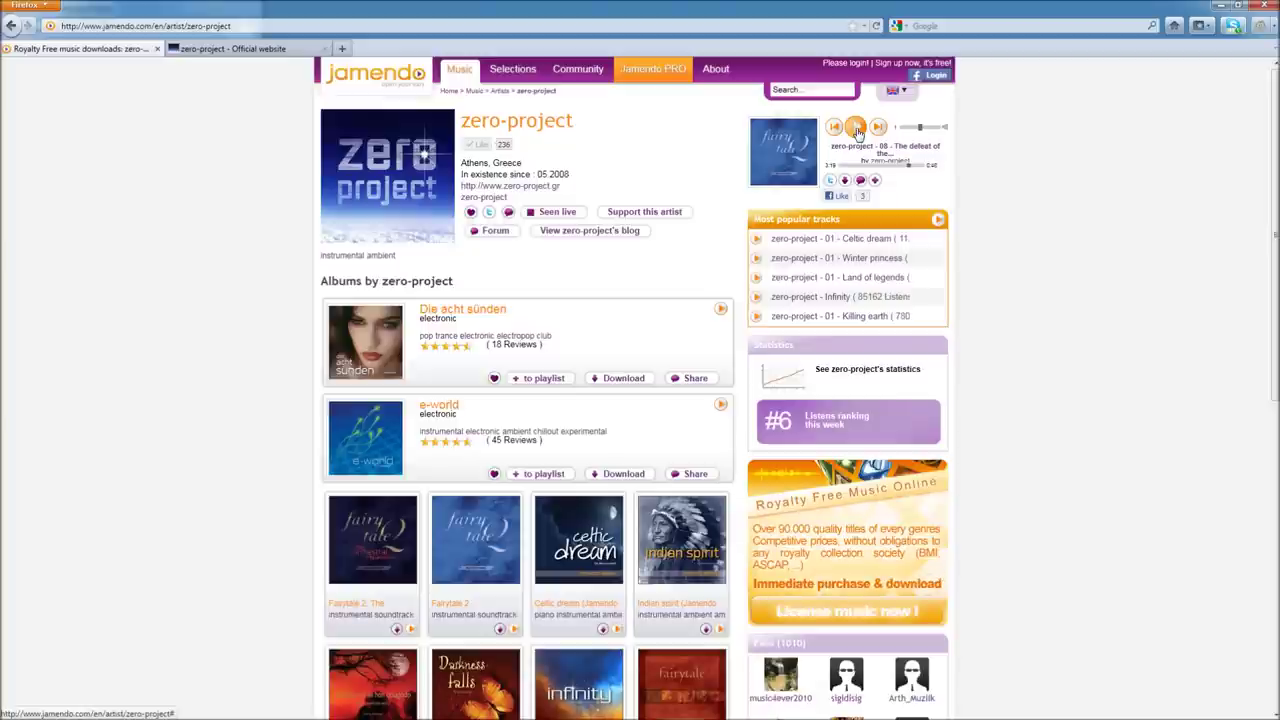
Pause the player and save 'The defeat of the Demon King' from Fairytale 2 as an mp3
left_click(856, 128)
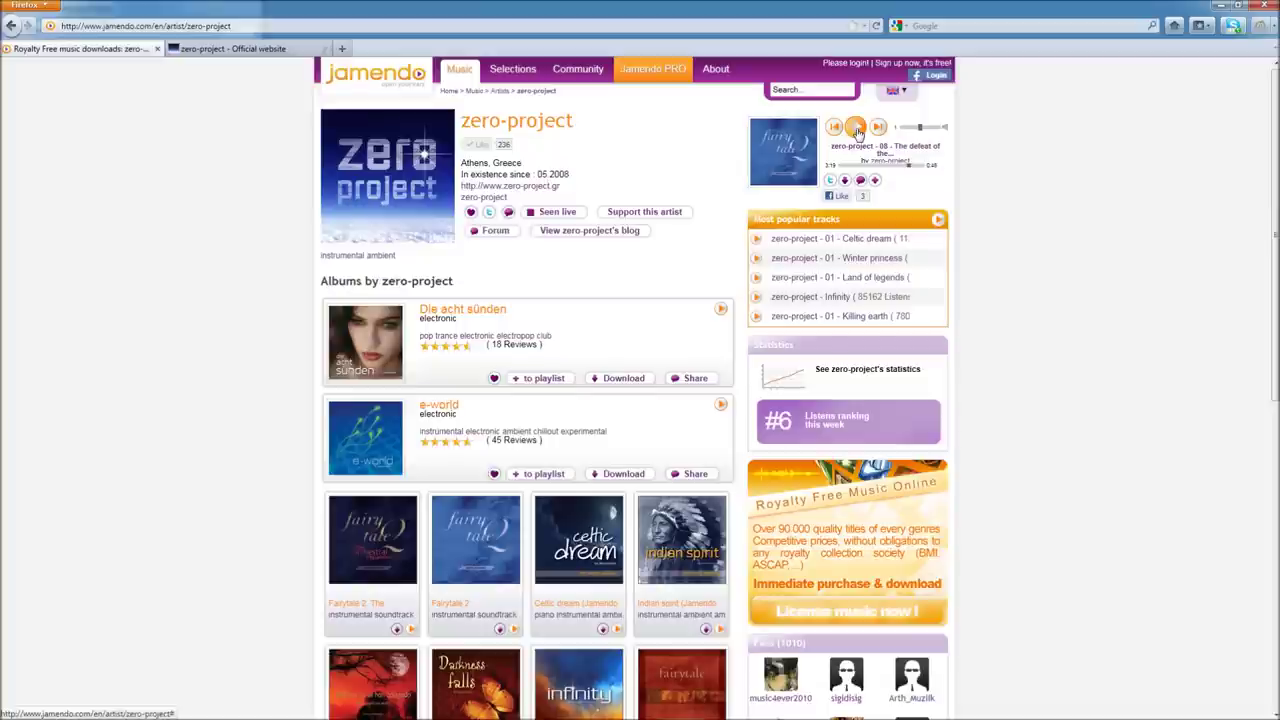
left_click(845, 181)
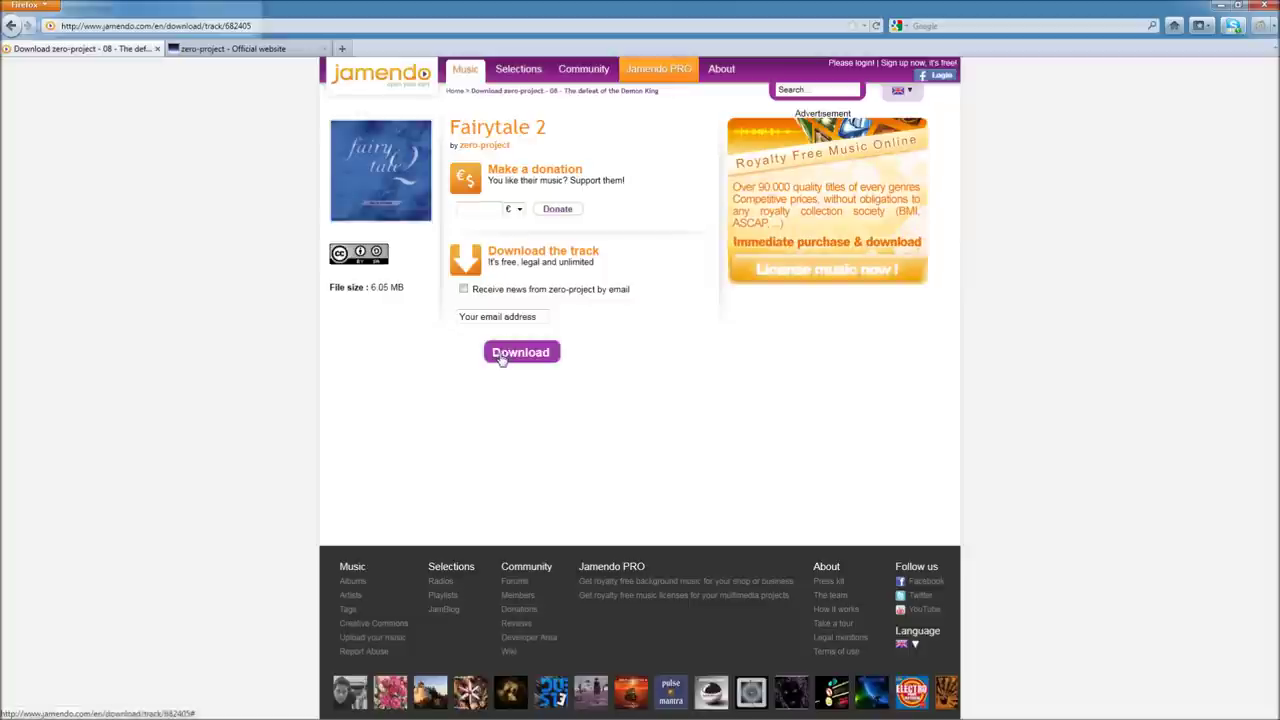
left_click(507, 366)
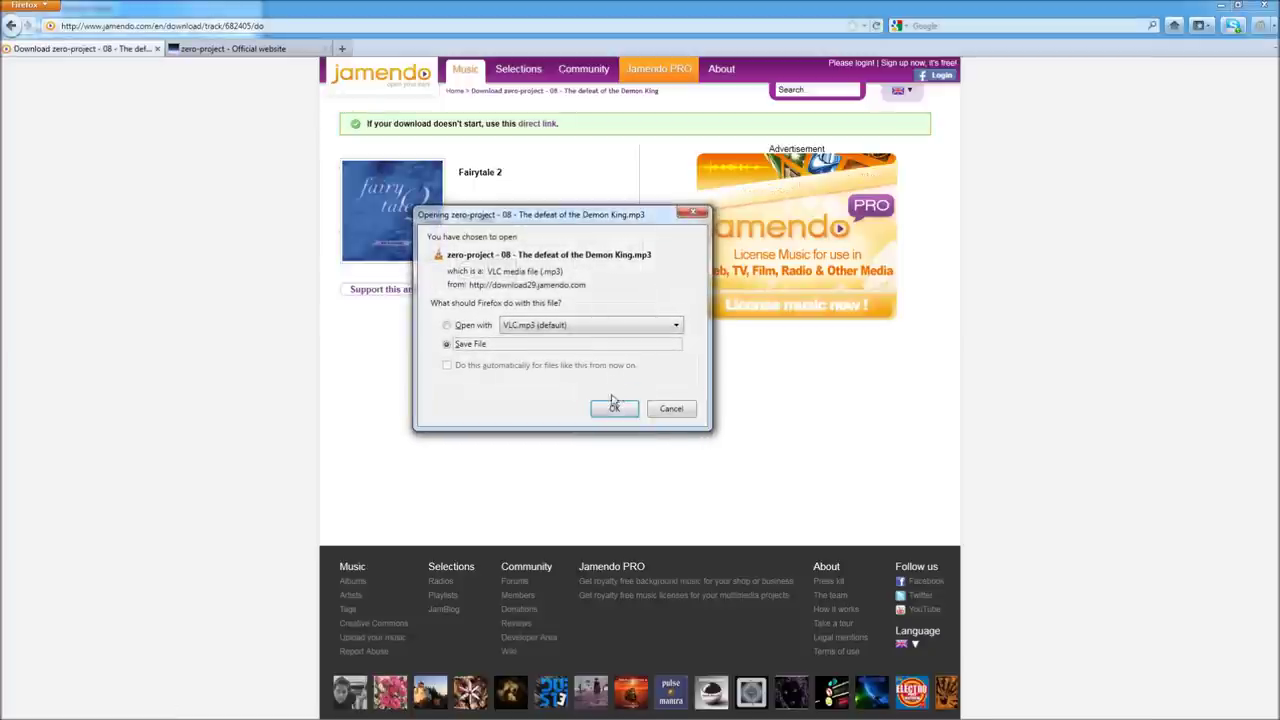
key("Return")
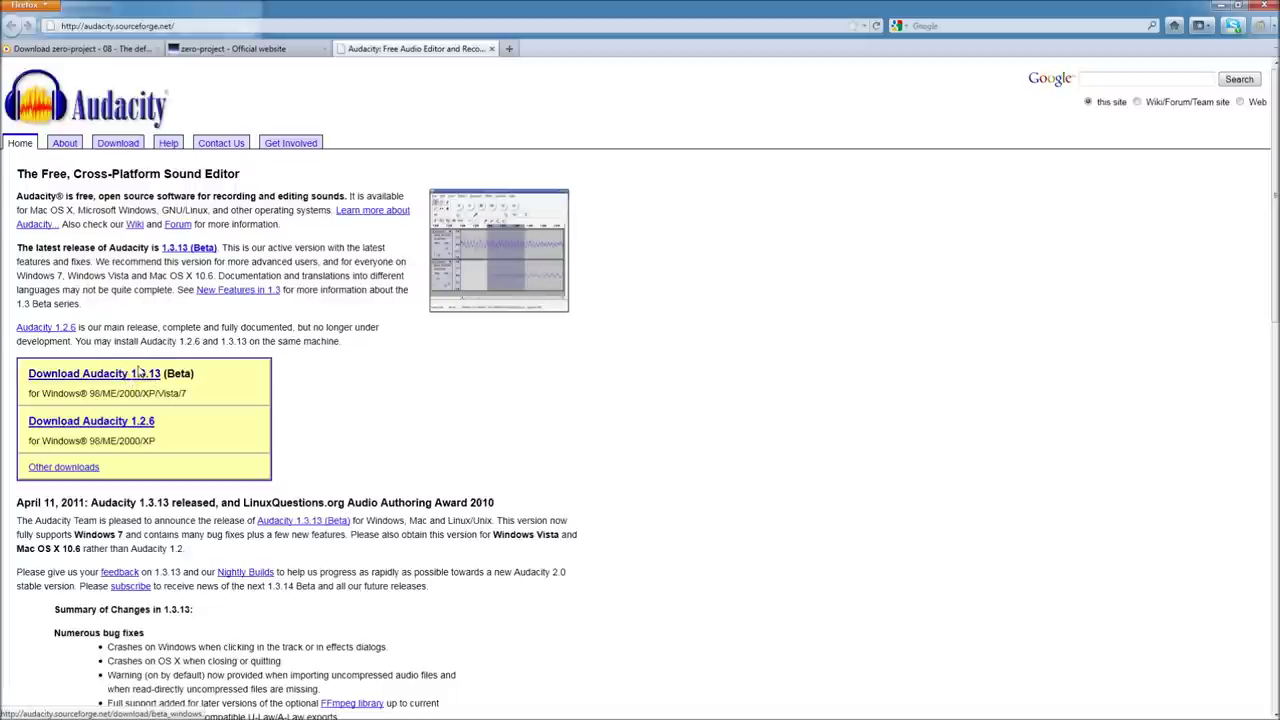
Save the Audacity 1.3.13 Windows installer from the beta download page
left_click(127, 374)
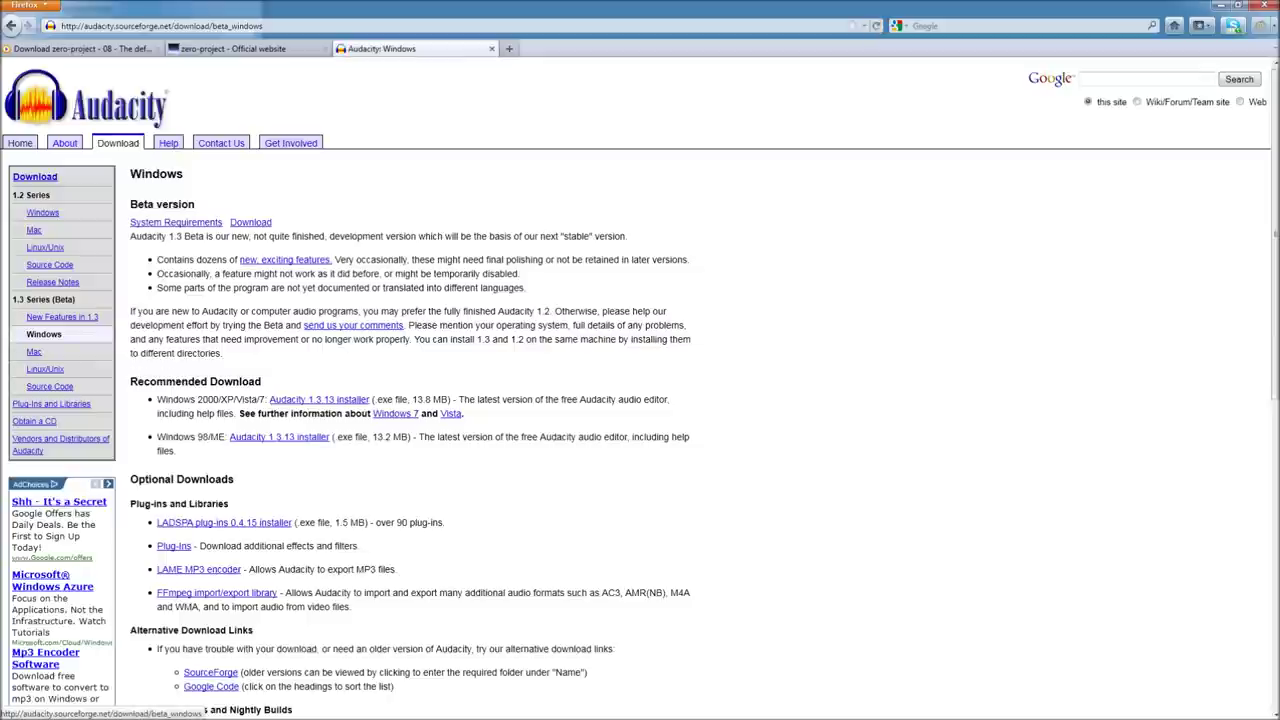
left_click(327, 403)
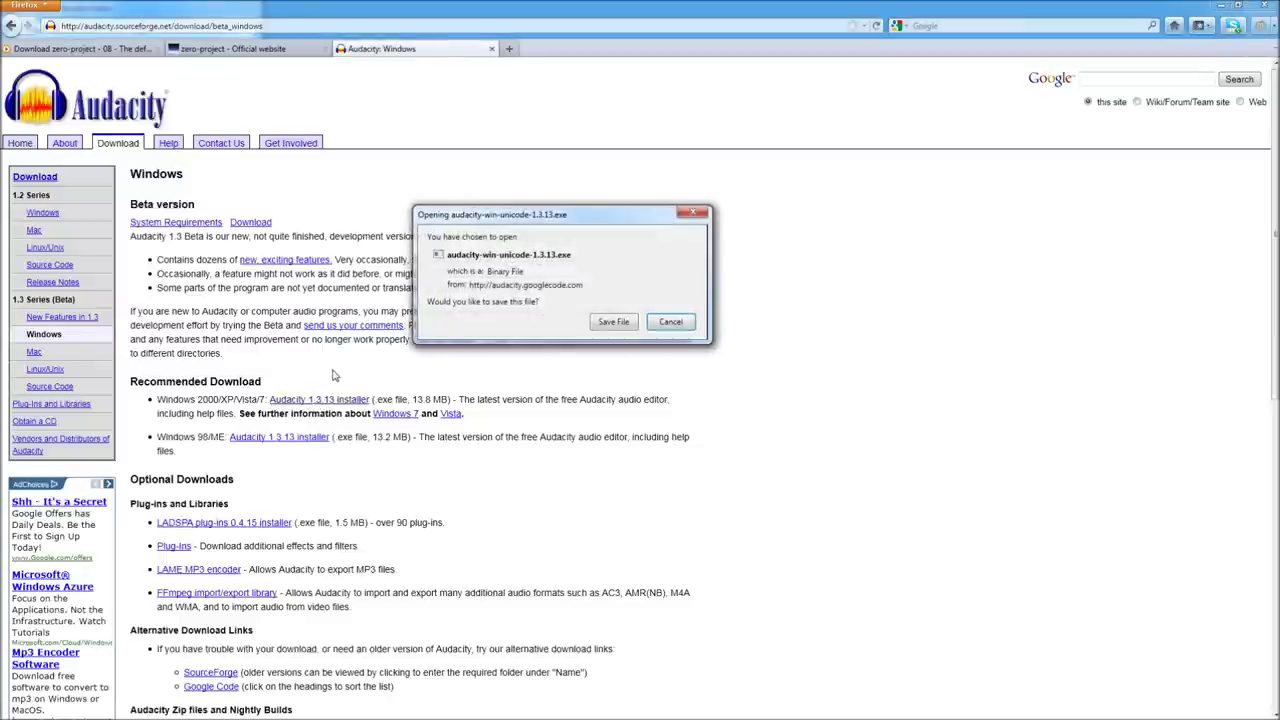
left_click(614, 322)
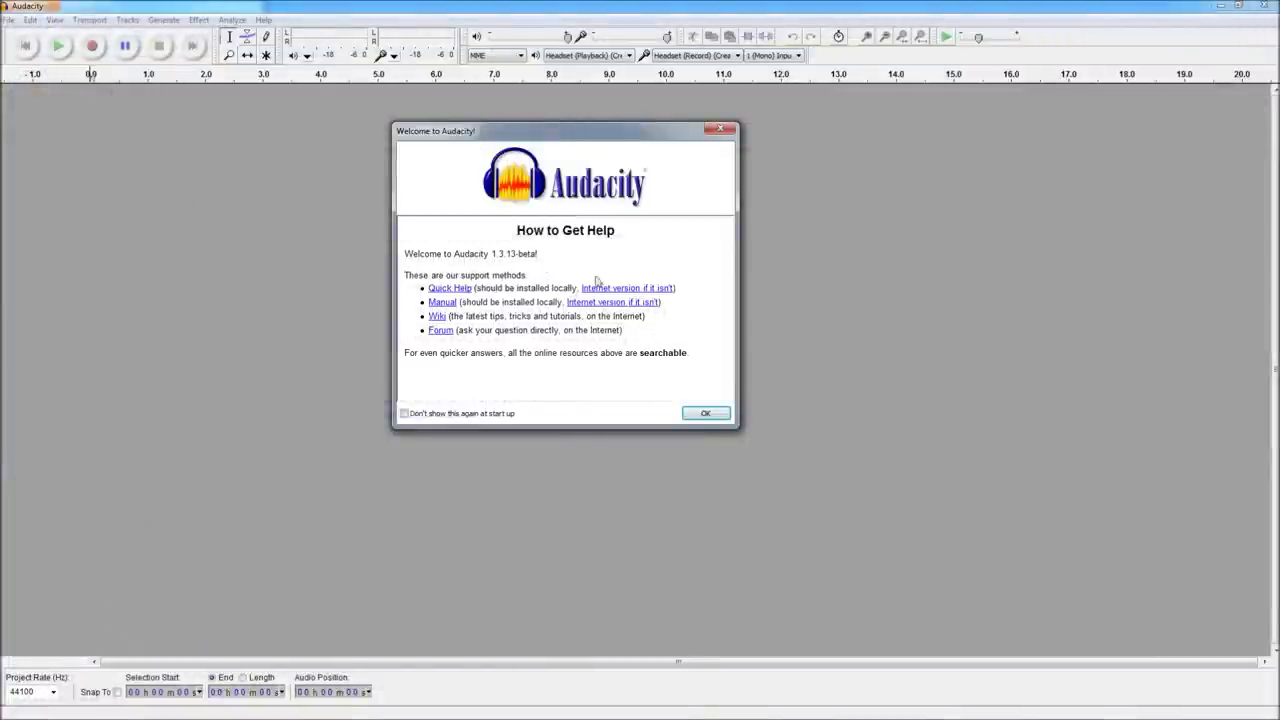
Close the Welcome to Audacity dialog
left_click(706, 414)
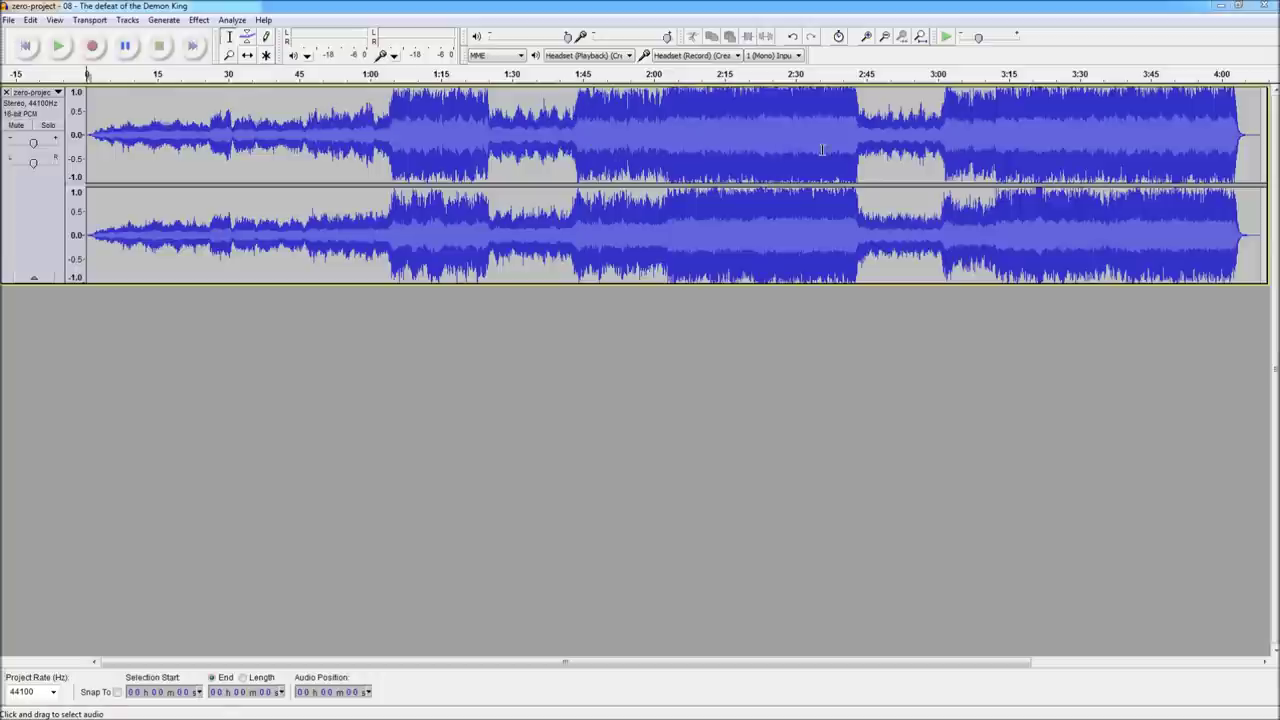
Place the cursor at 3:12 on the waveform and preview the song from there
left_click(997, 104)
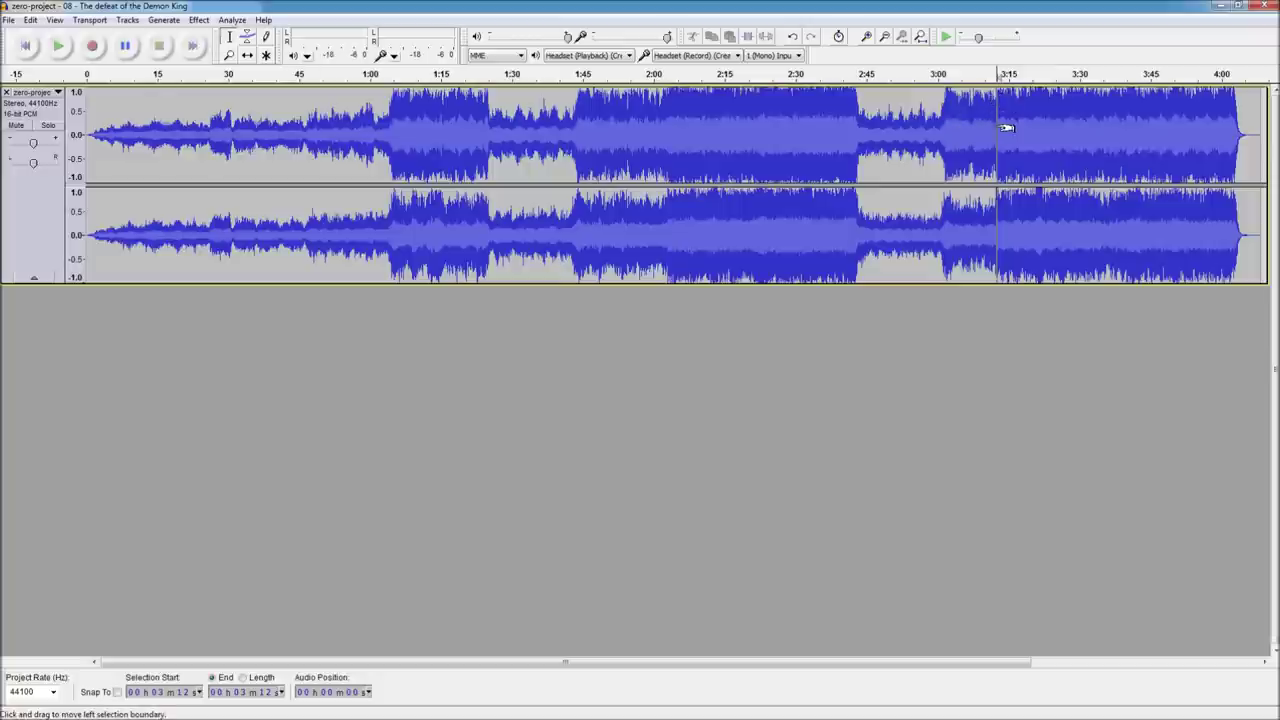
key("space")
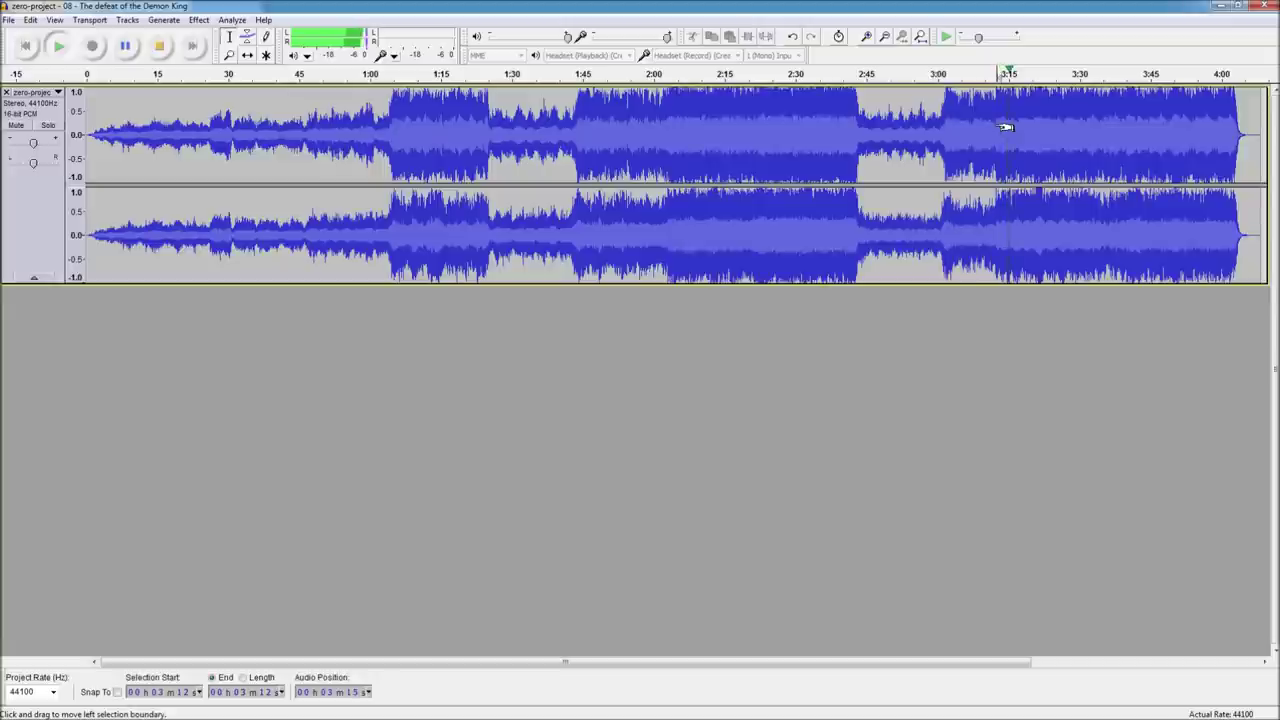
key("space")
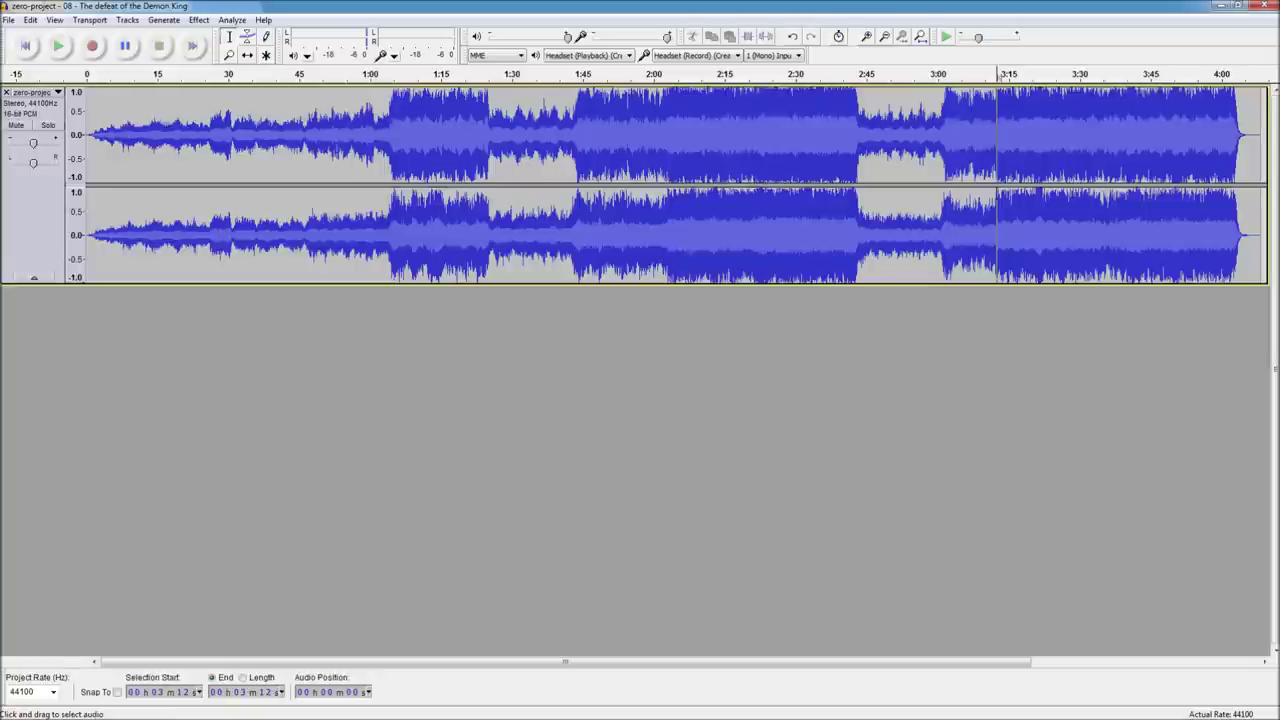
Zoom in three times around 3:12 with the Zoom Tool, then return to the Selection Tool
left_click(229, 56)
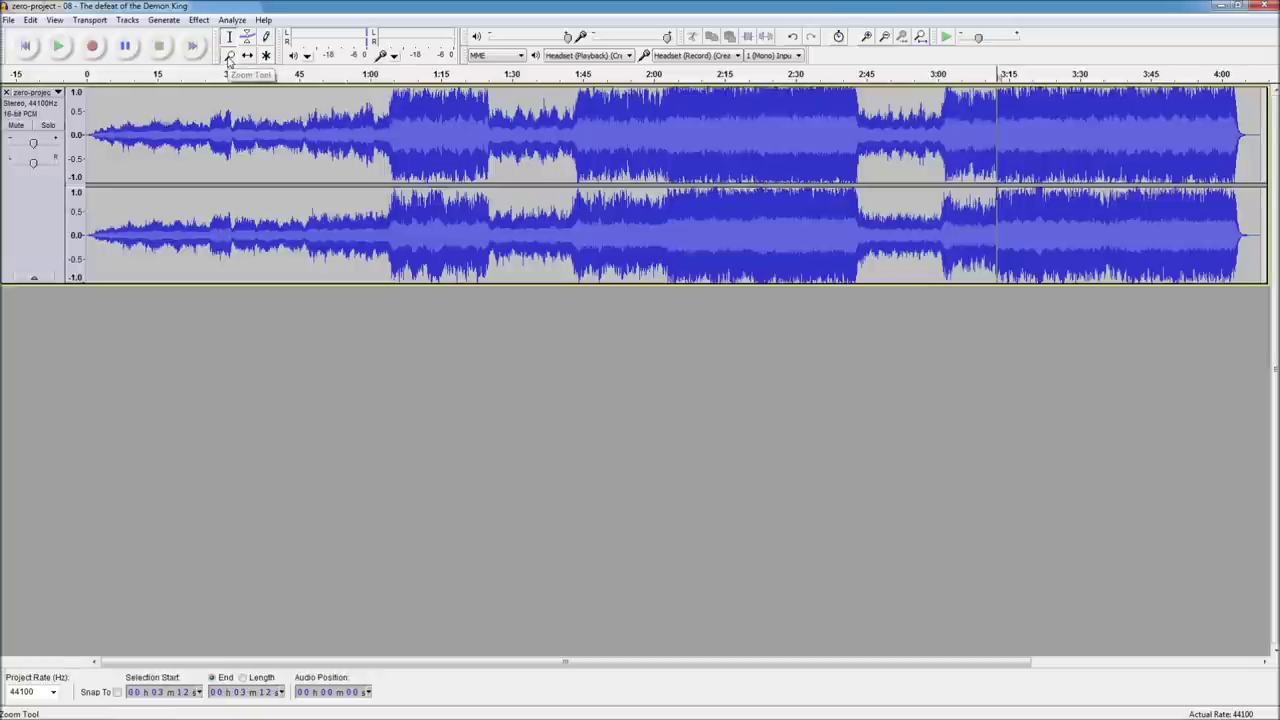
left_click(997, 147)
left_click(994, 147)
left_click(991, 147)
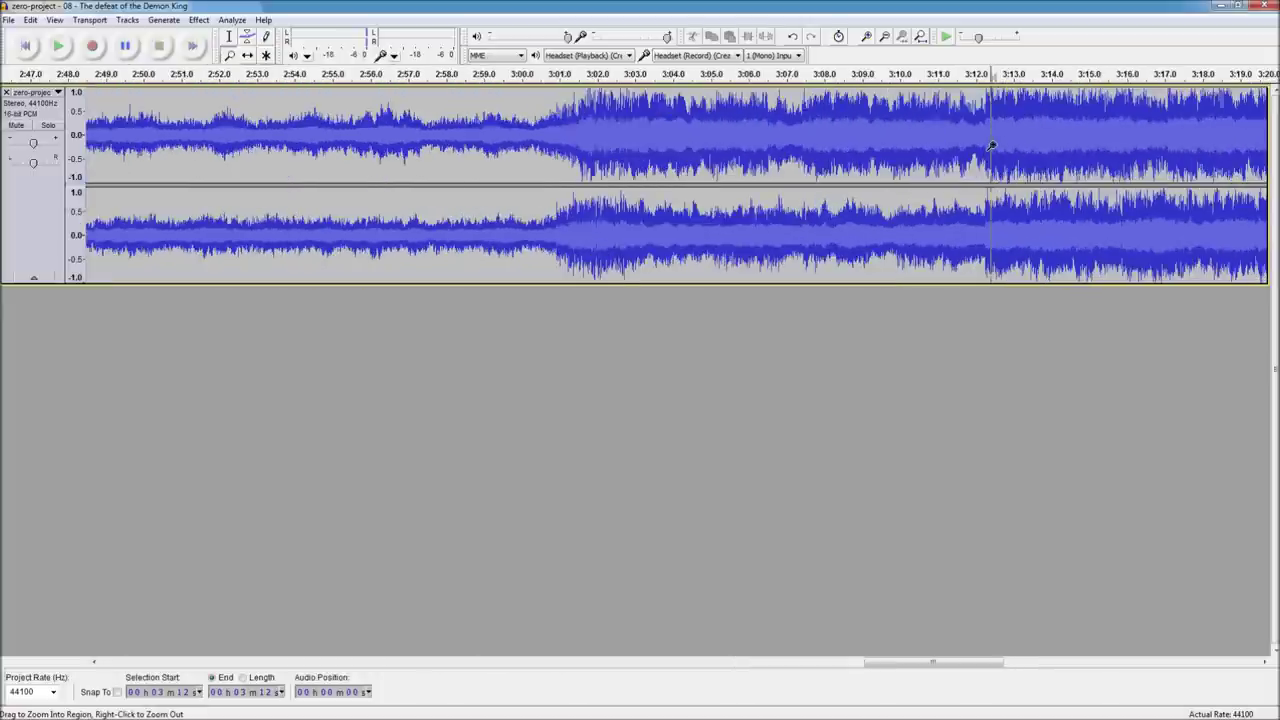
left_click(229, 38)
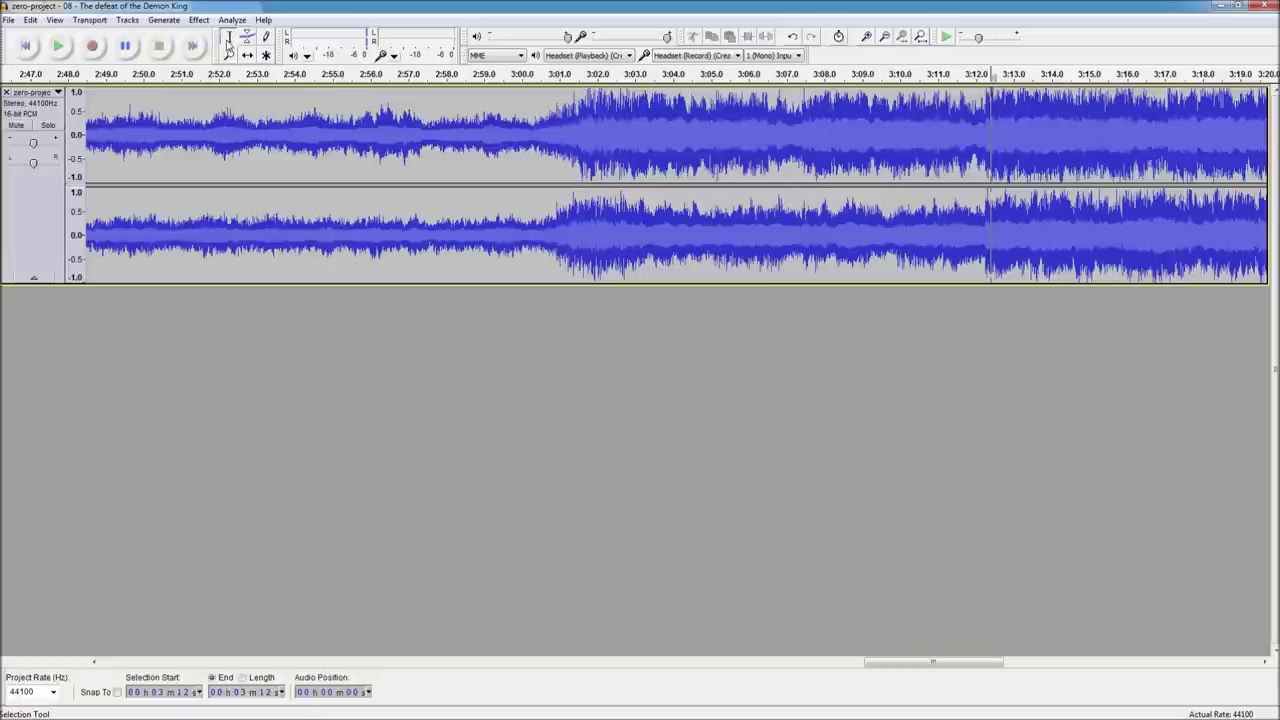
Move the start point to about 3:11, then to 3:12.0, previewing playback from each
left_click(974, 126)
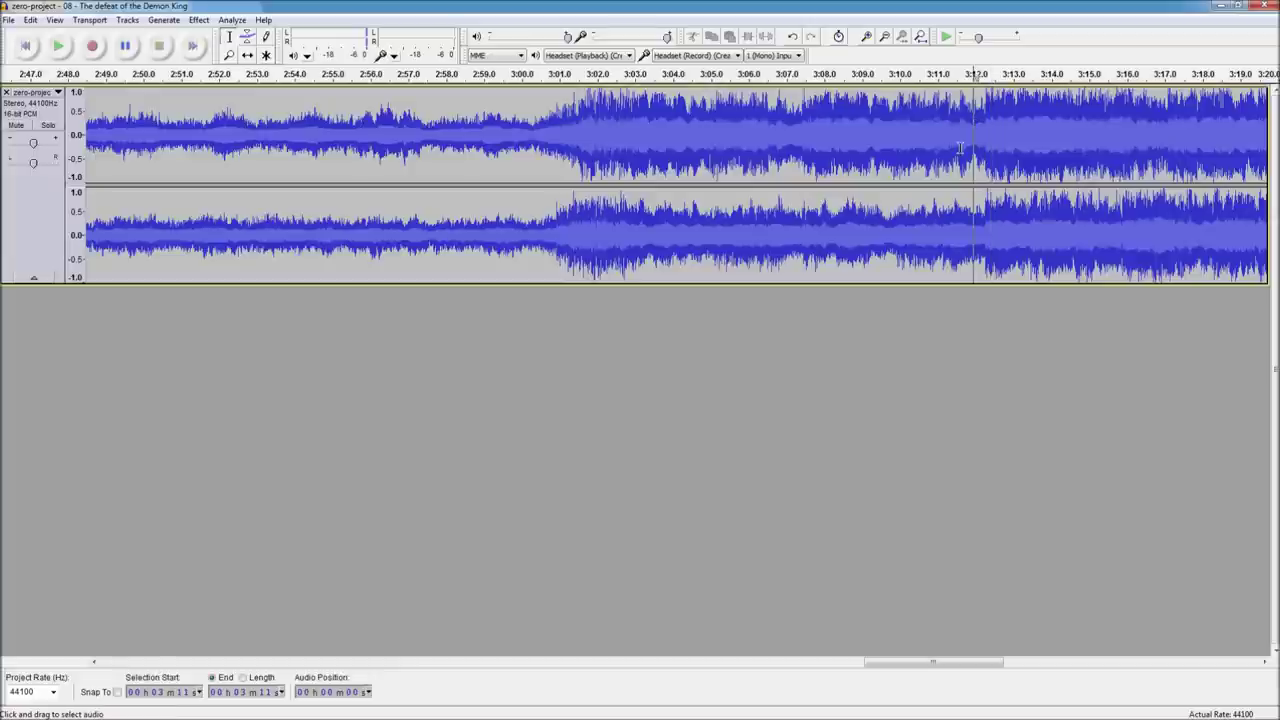
key("space")
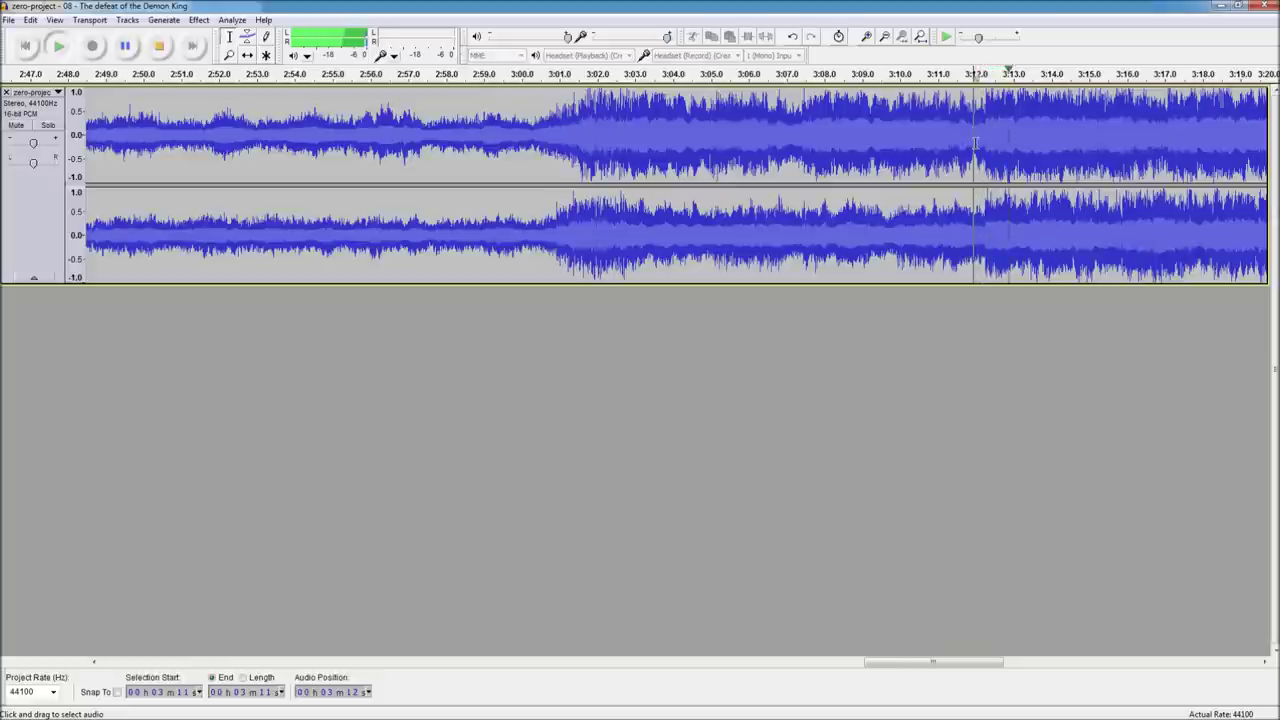
key("space")
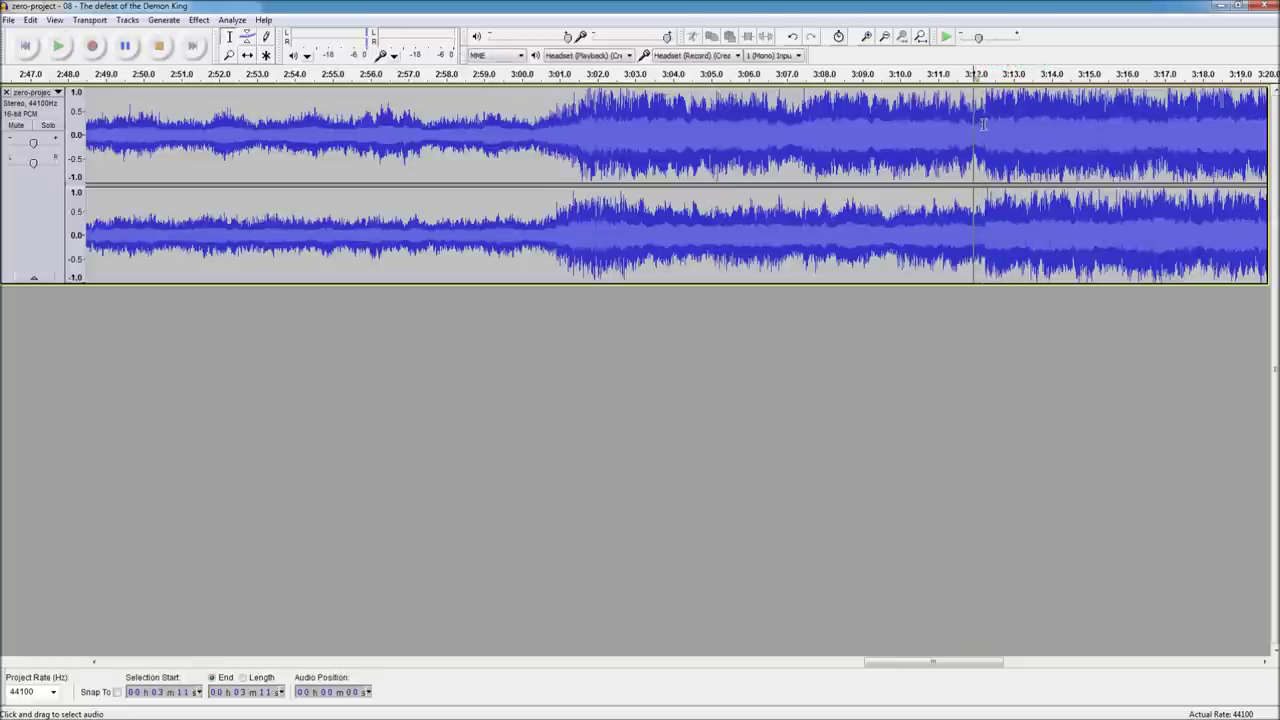
left_click(982, 124)
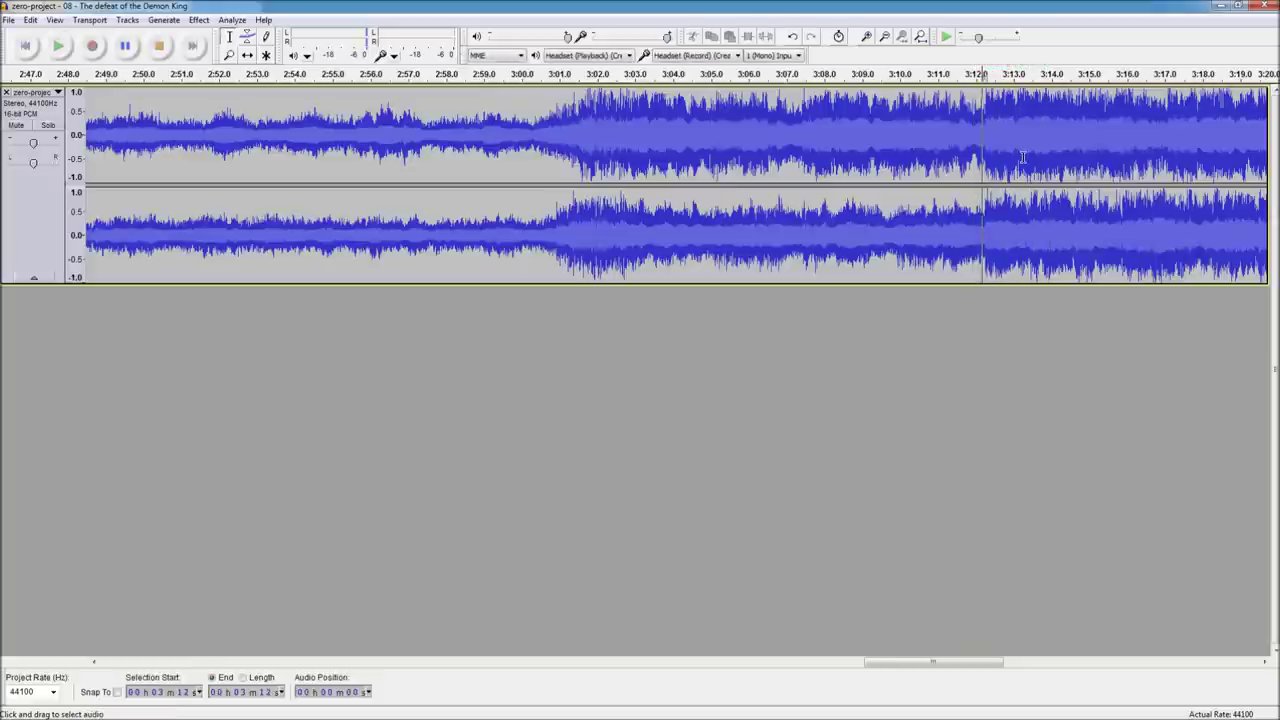
key("space")
key("space")
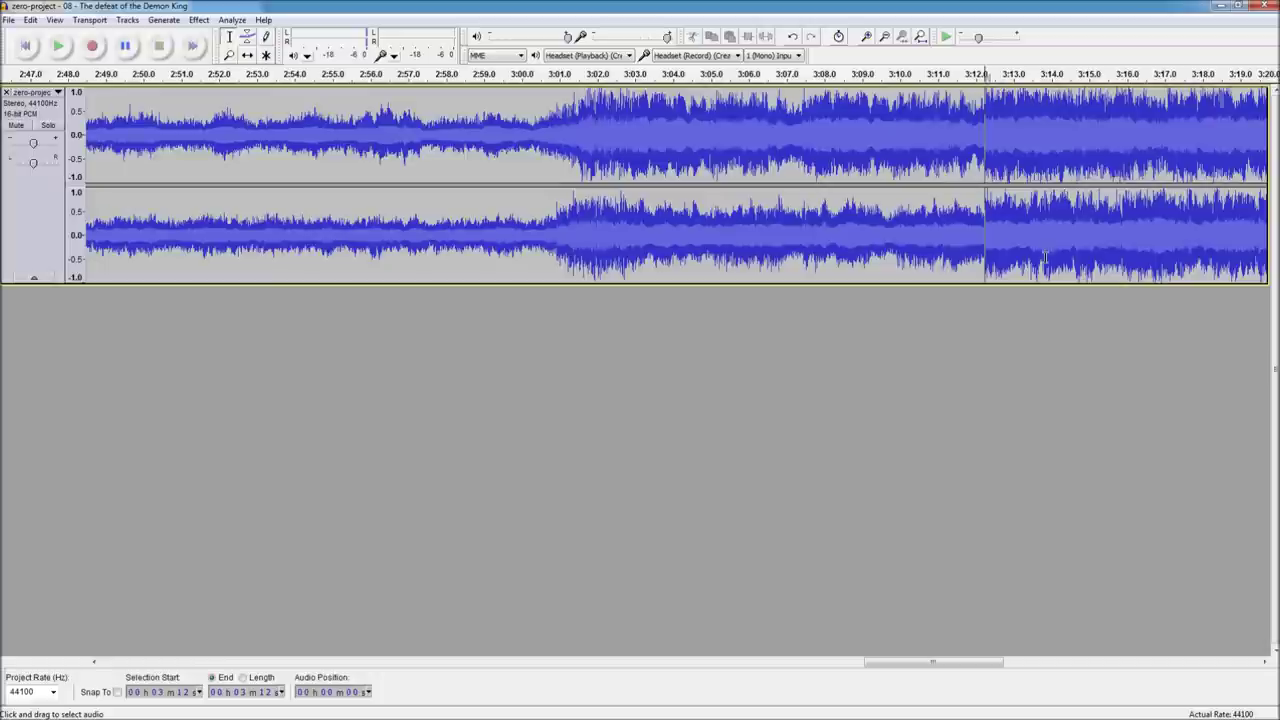
key("space")
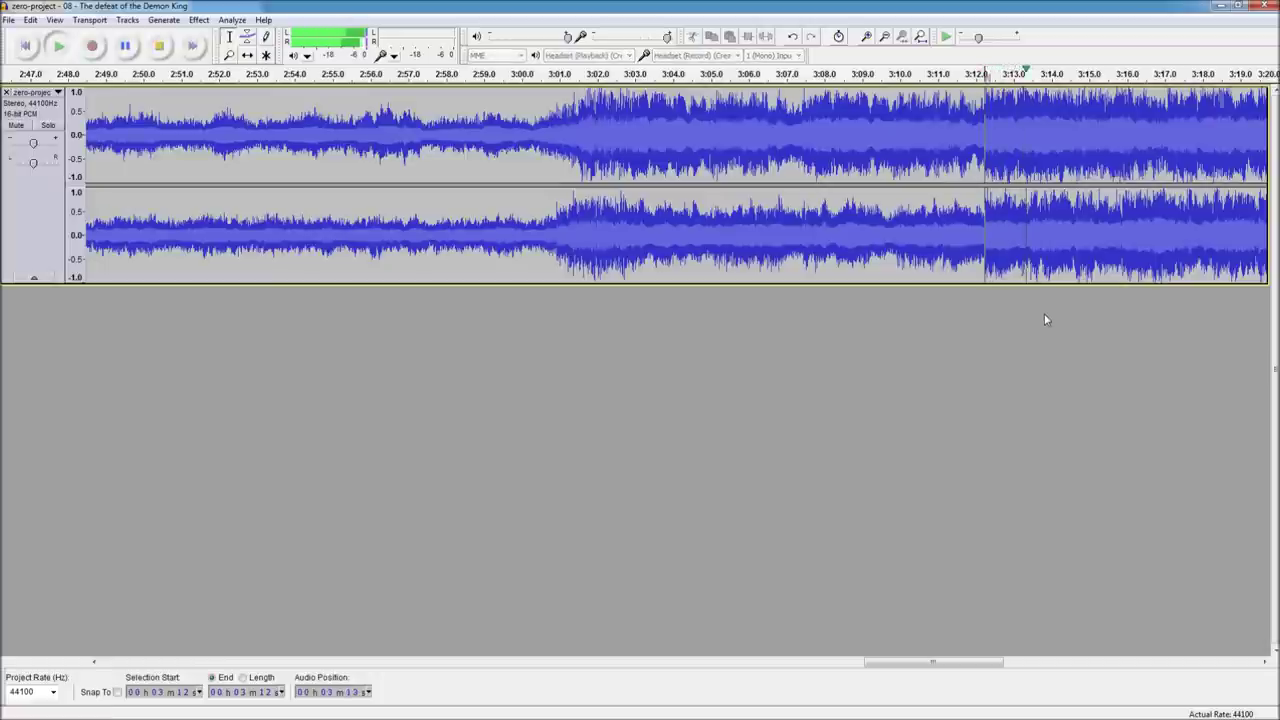
key("space")
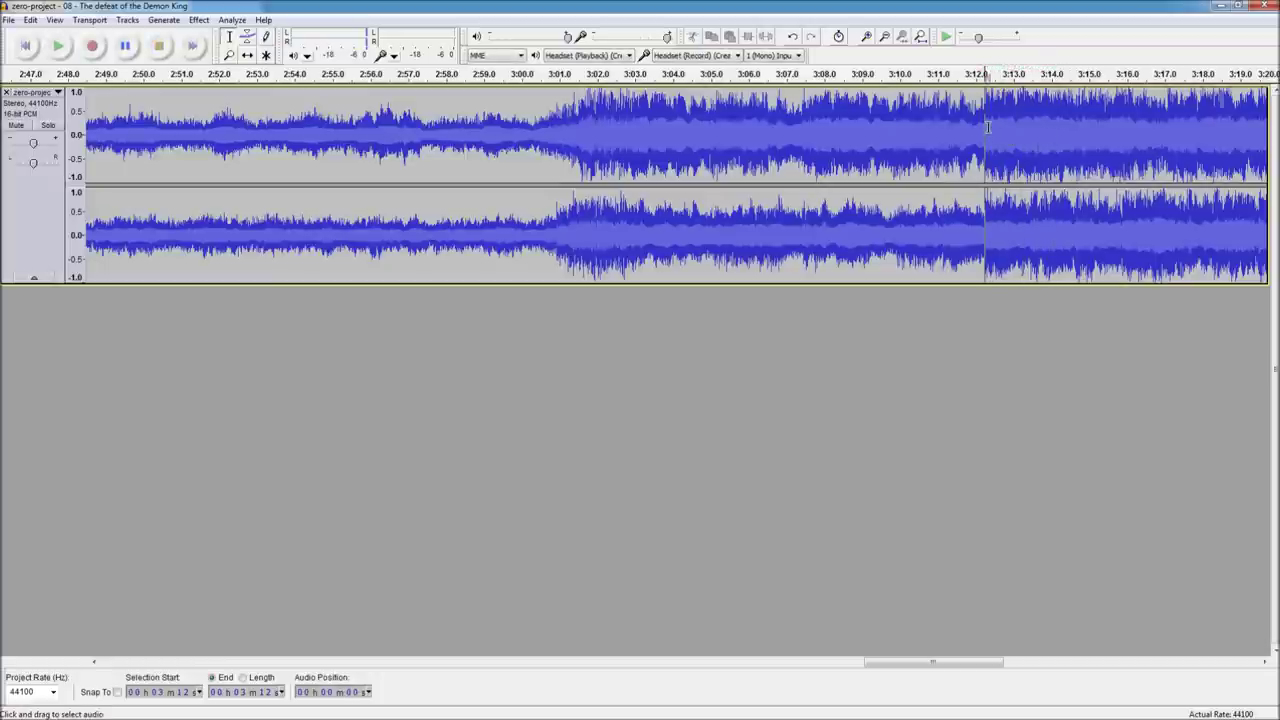
Replay the song from 3:12 several times, then drag to begin selecting the clip from 3:12
key("space")
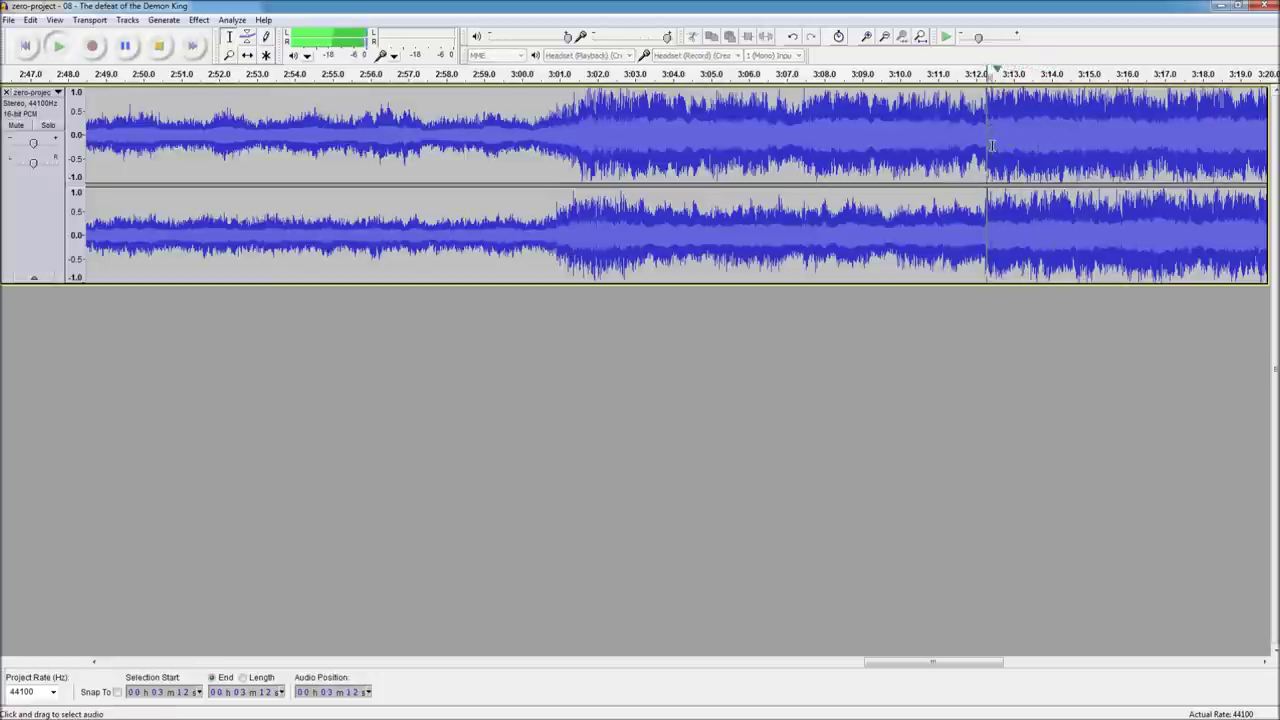
key("space")
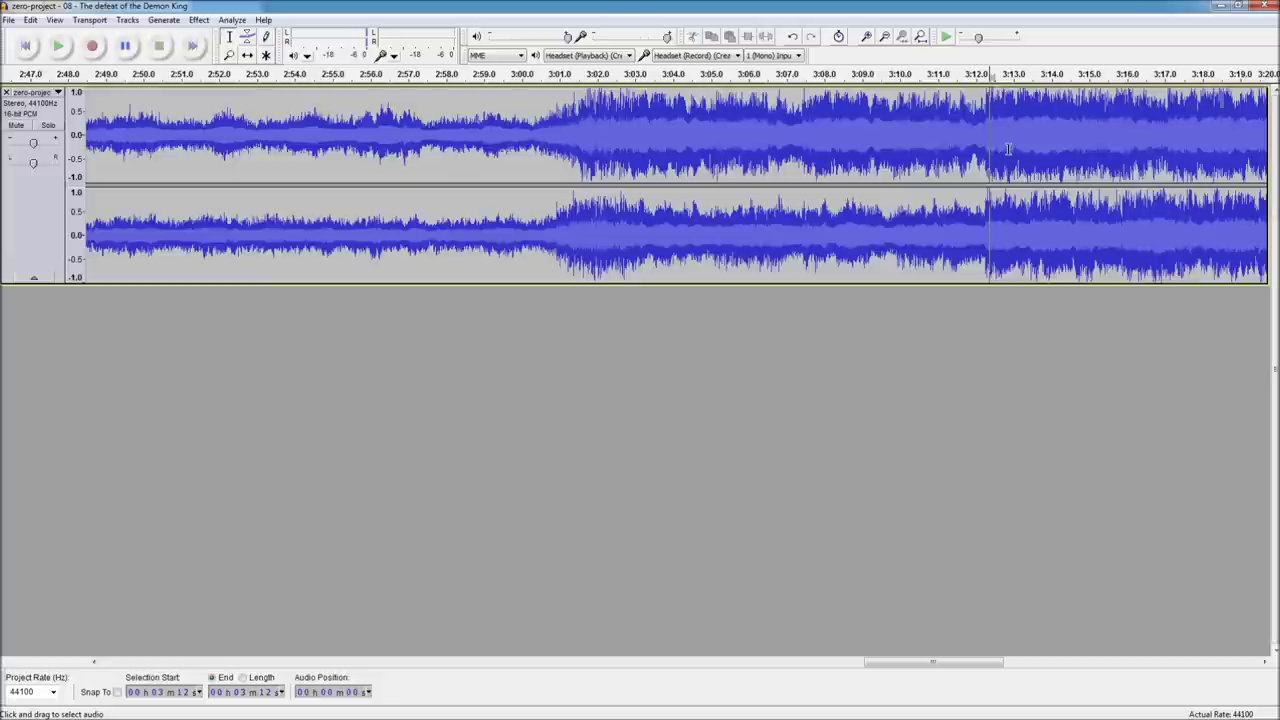
key("space")
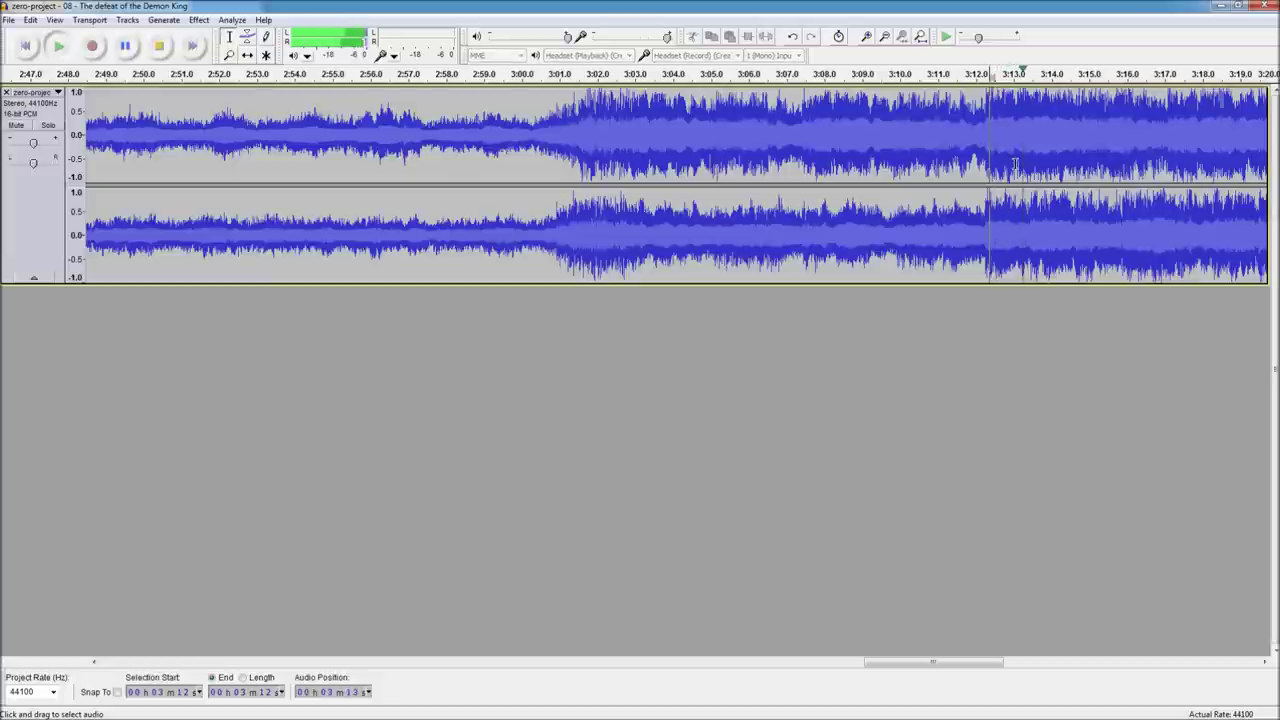
key("space")
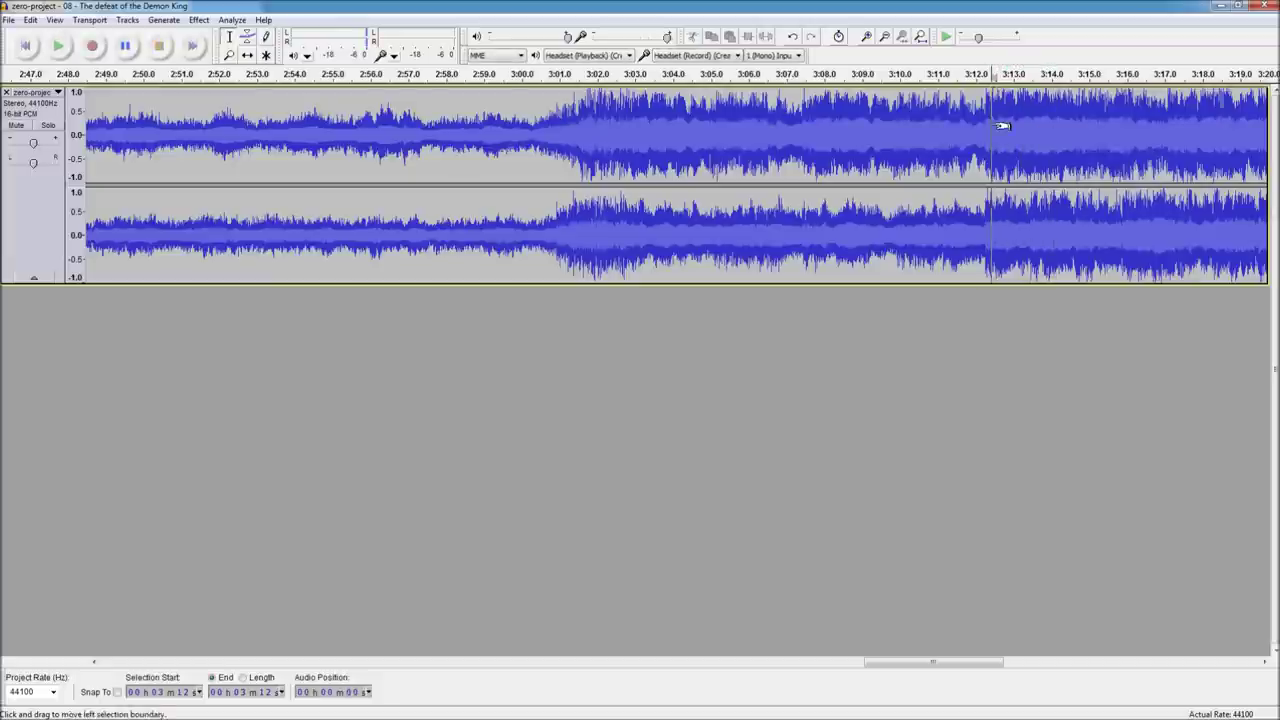
key("space")
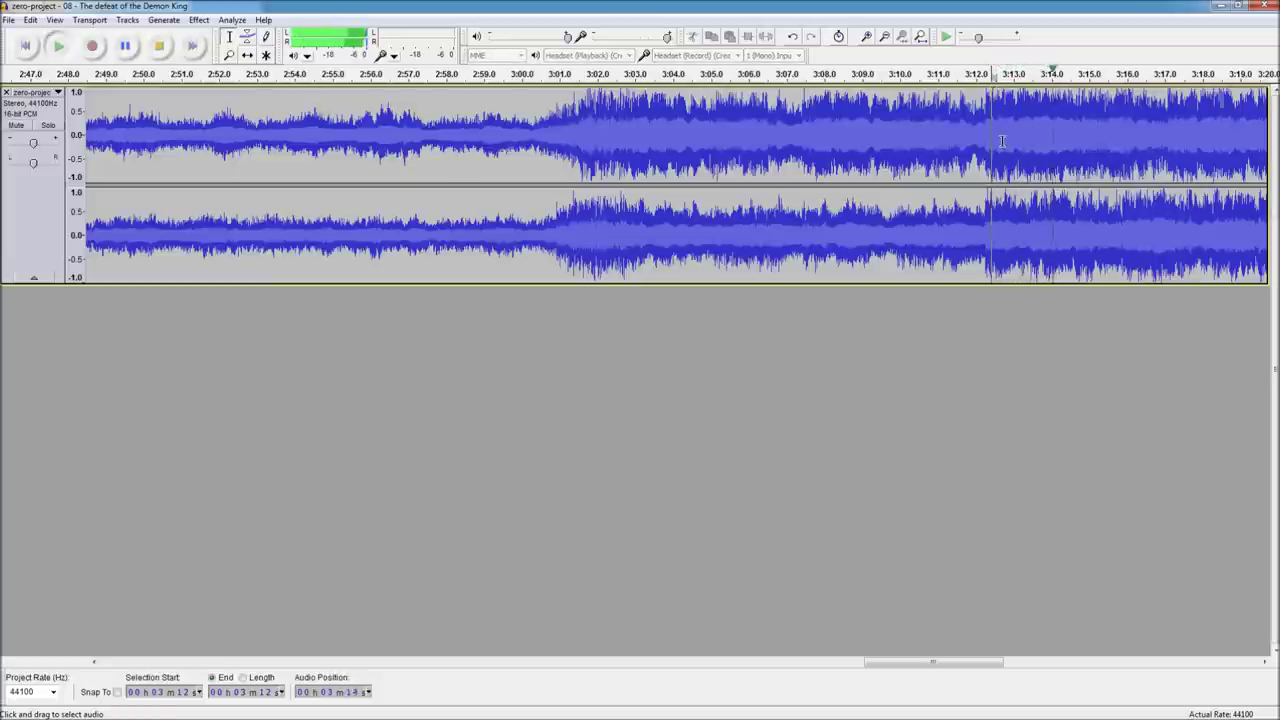
key("space")
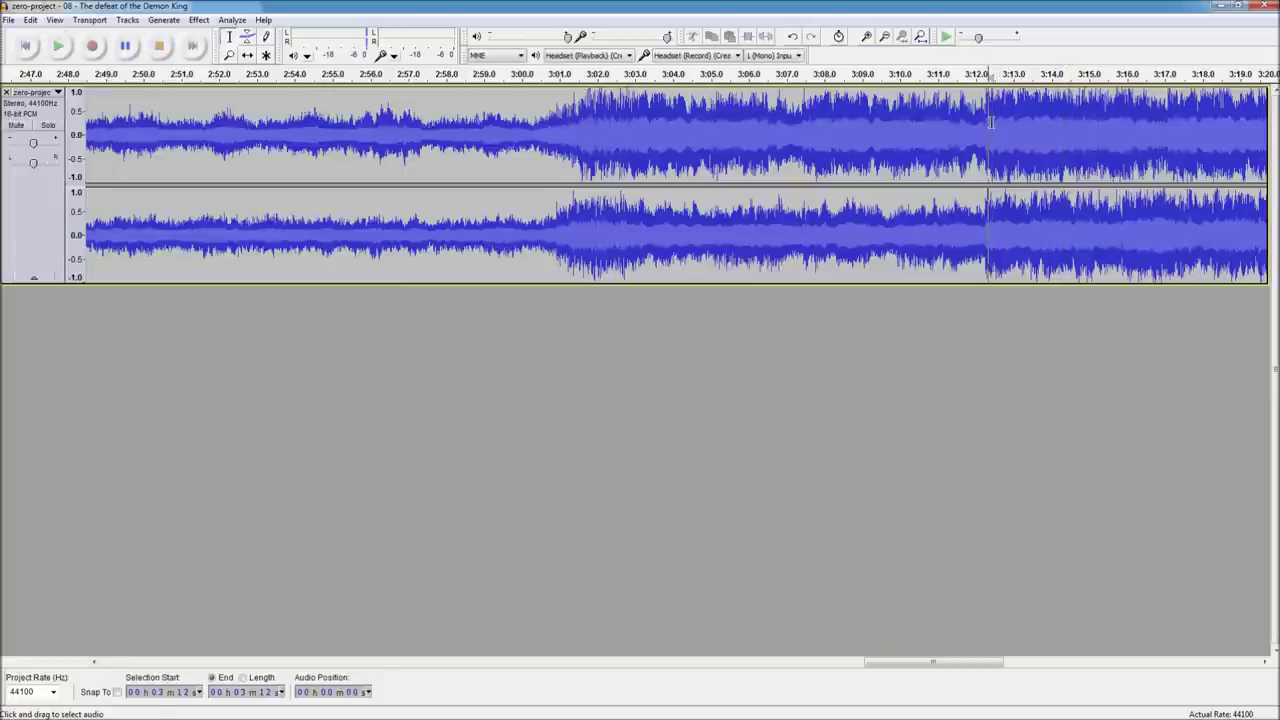
mouse_move(995, 123)
left_mouse_down()
mouse_move(1278, 128)
mouse_move(1243, 134)
left_mouse_up()
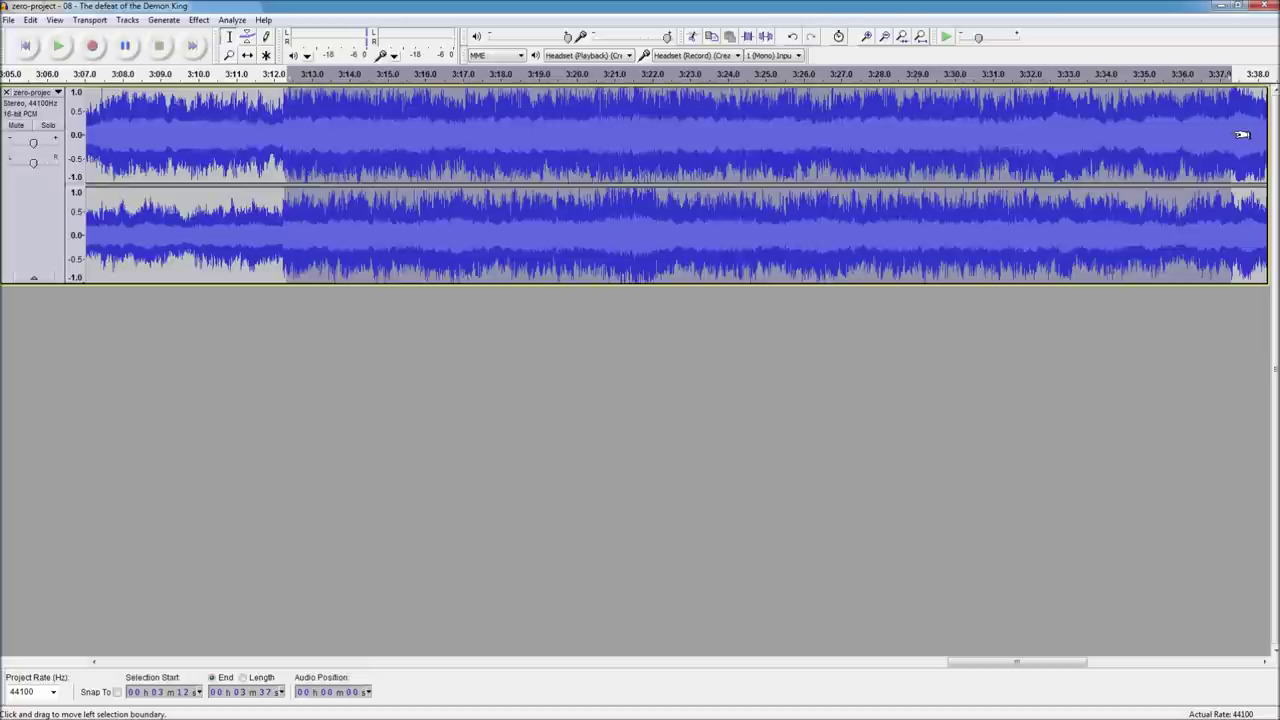
Adjust the selection end so the clip runs from 3:12 to 3:42, about 30 seconds
left_click_drag(1241, 134, 1157, 129)
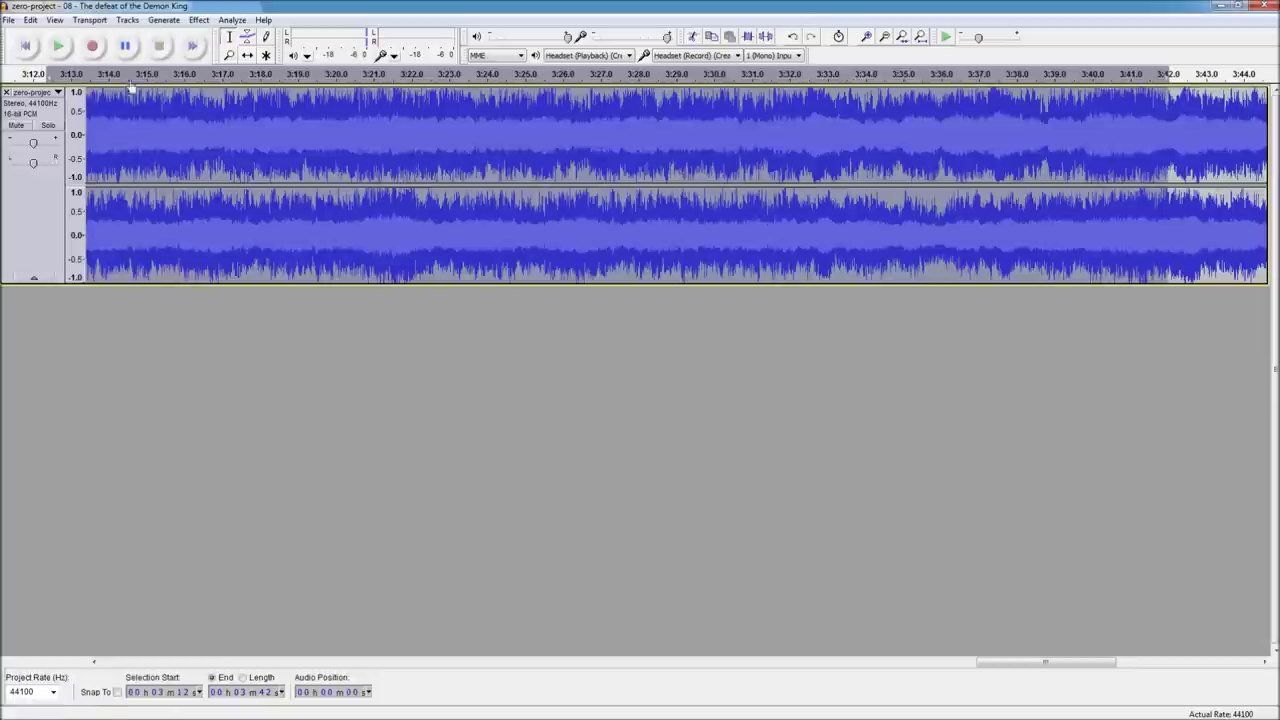
Export the selection as an MP3 to the Desktop, accepting the default track tags
left_click(10, 22)
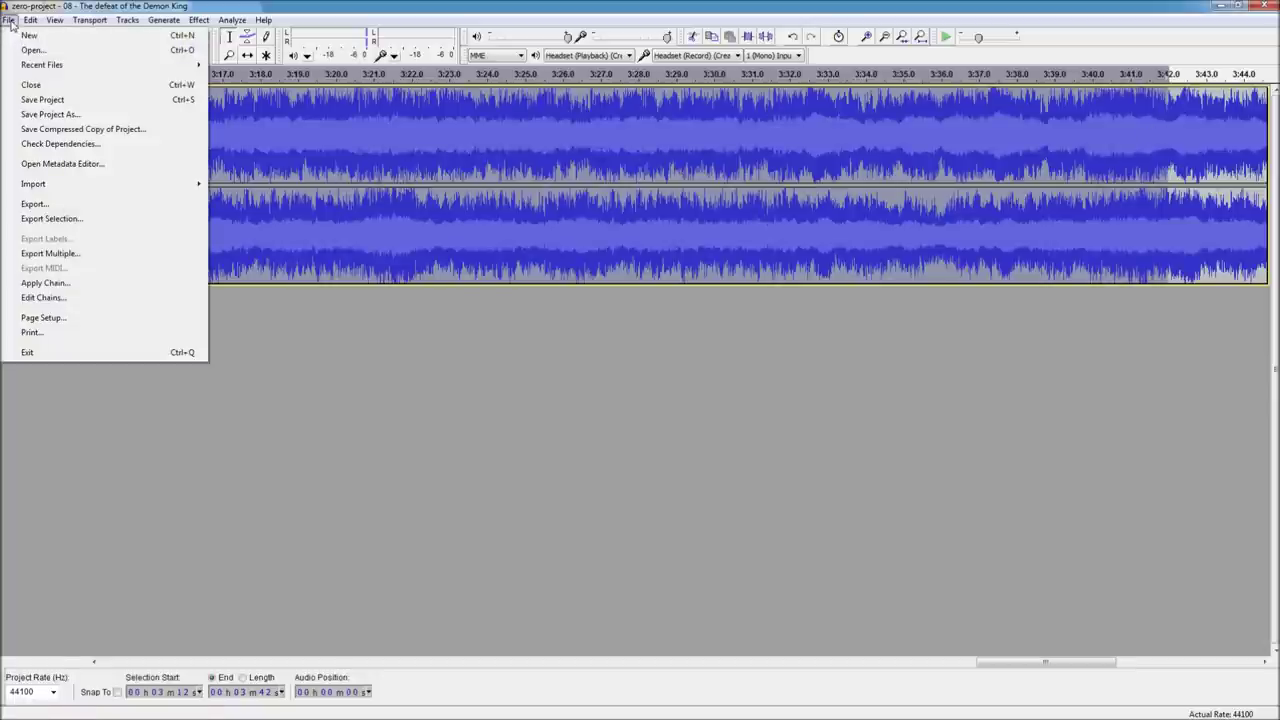
left_click(59, 222)
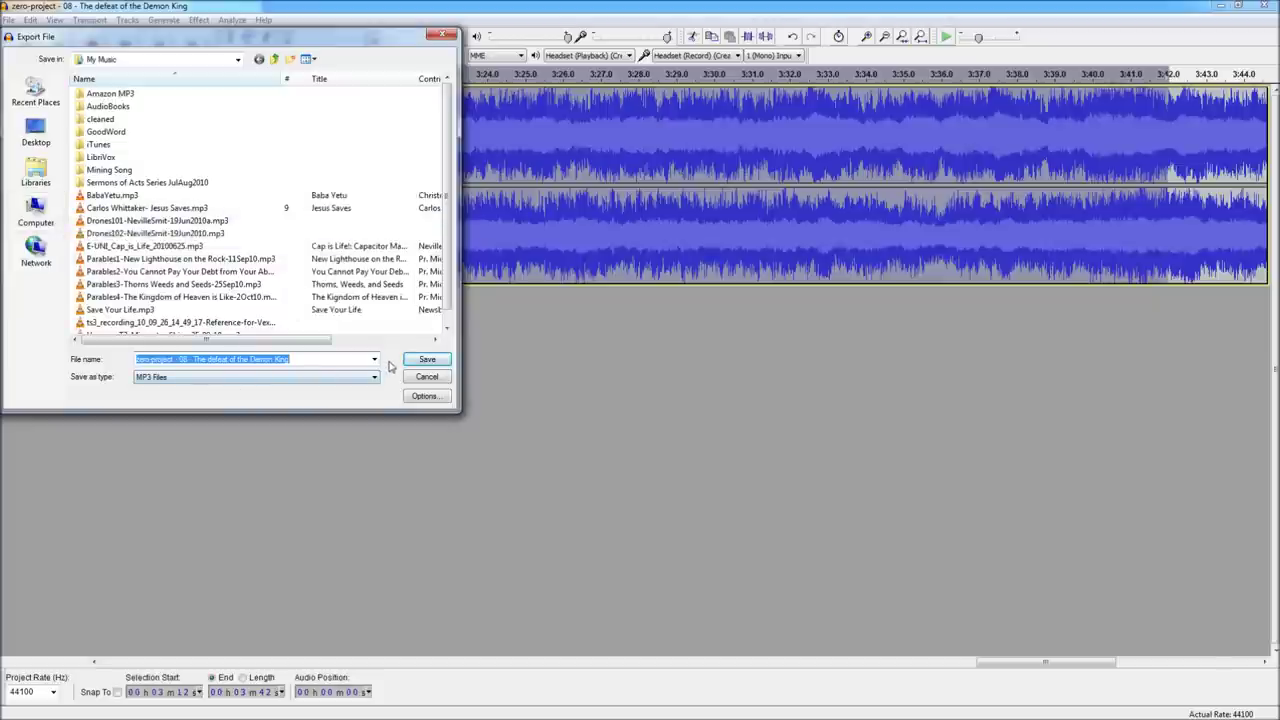
left_click(40, 133)
left_click(443, 362)
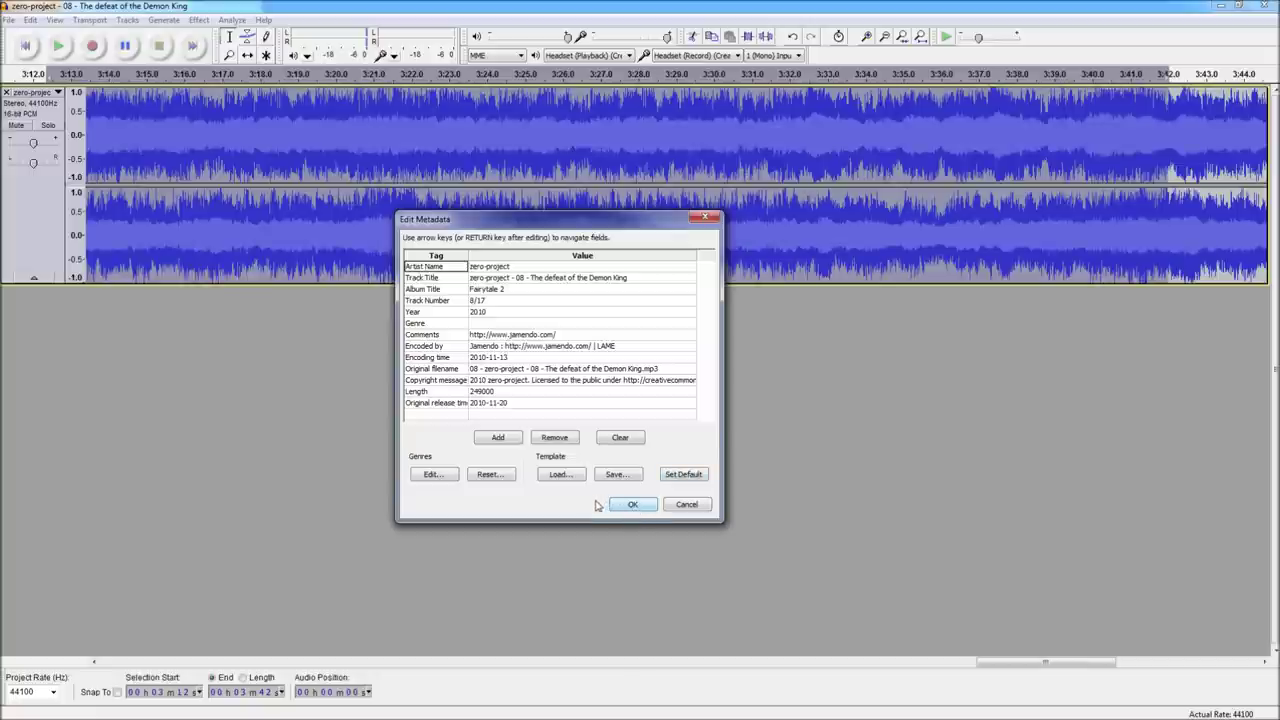
left_click(629, 508)
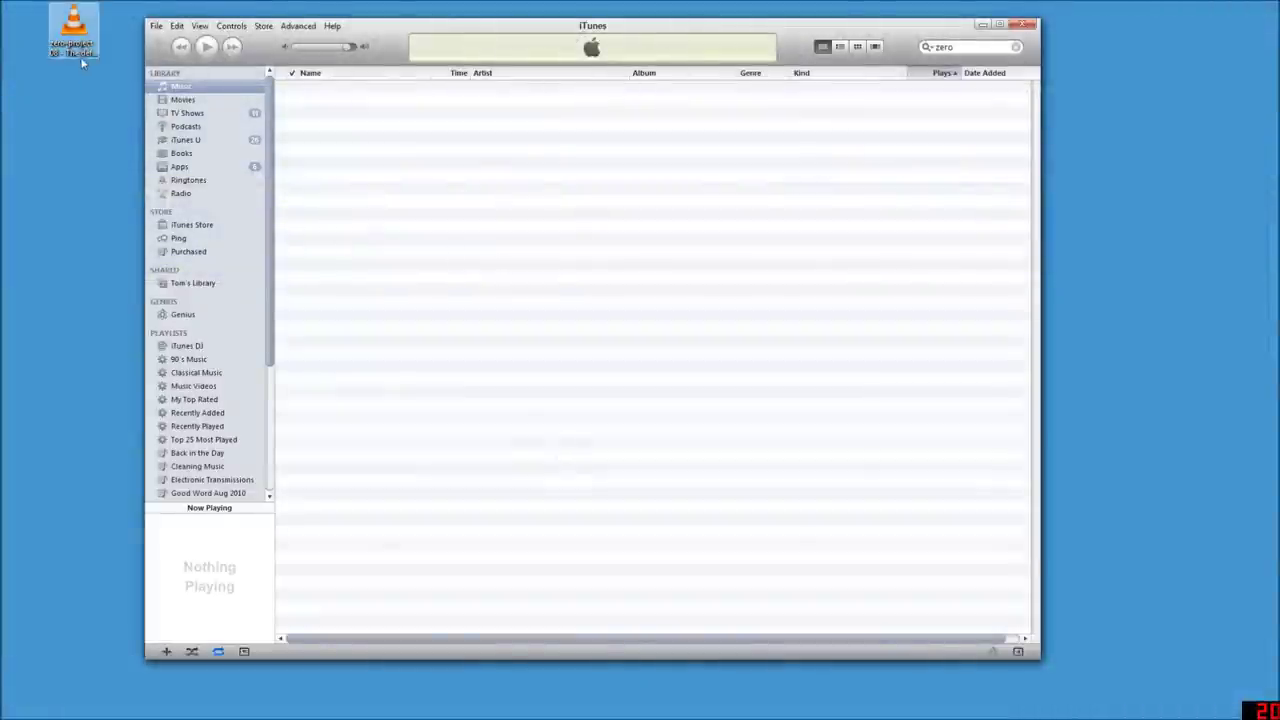
Drag the exported MP3 clip from the desktop into the iTunes Music library
left_click(74, 40)
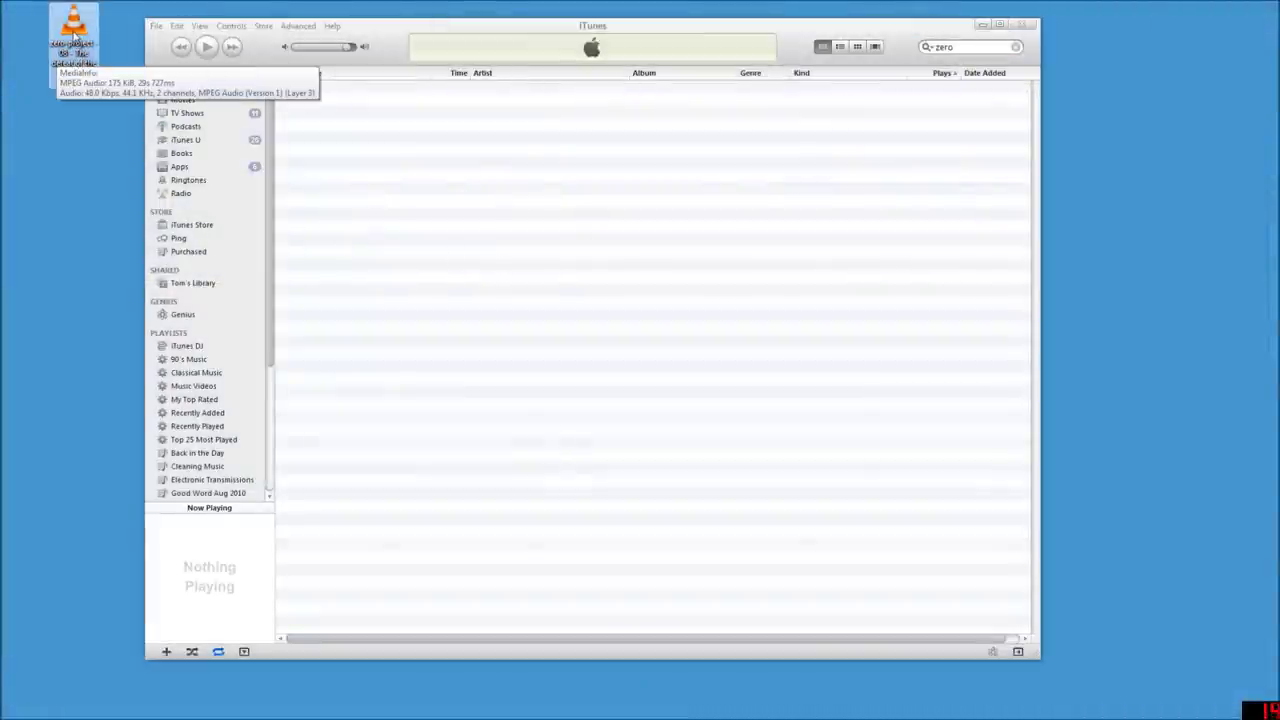
left_click_drag(74, 34, 420, 150)
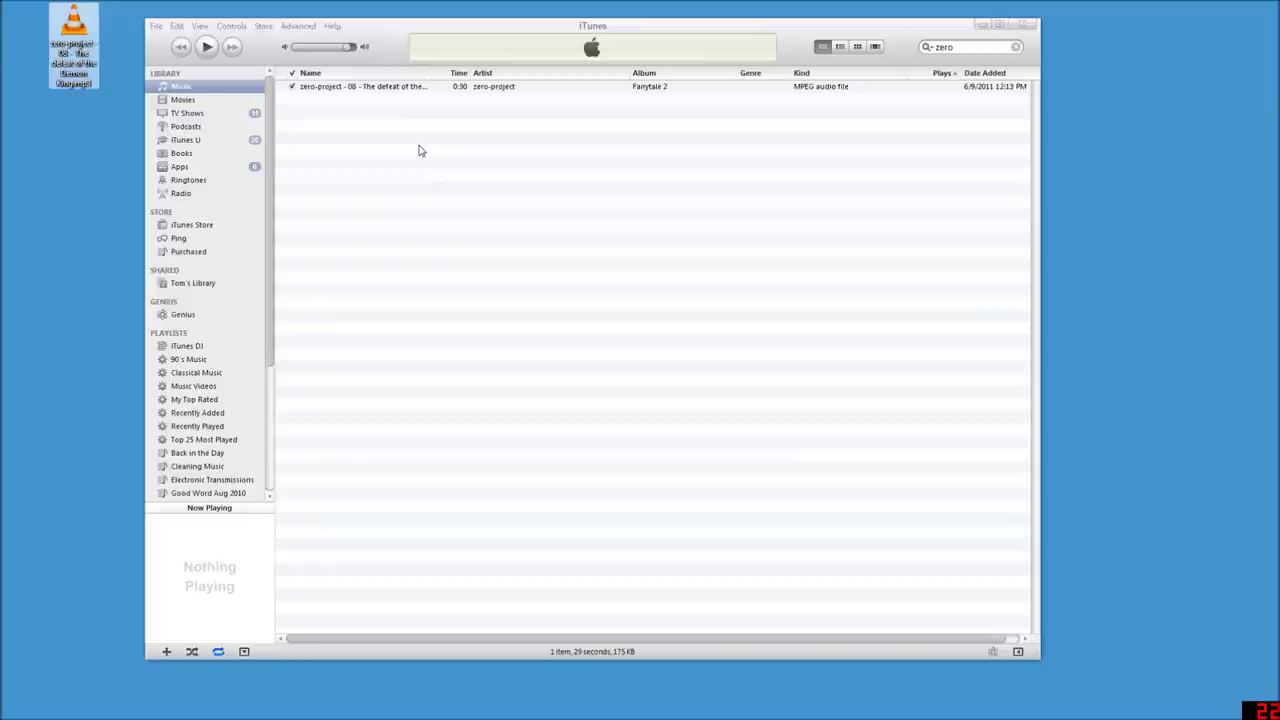
left_click(370, 92)
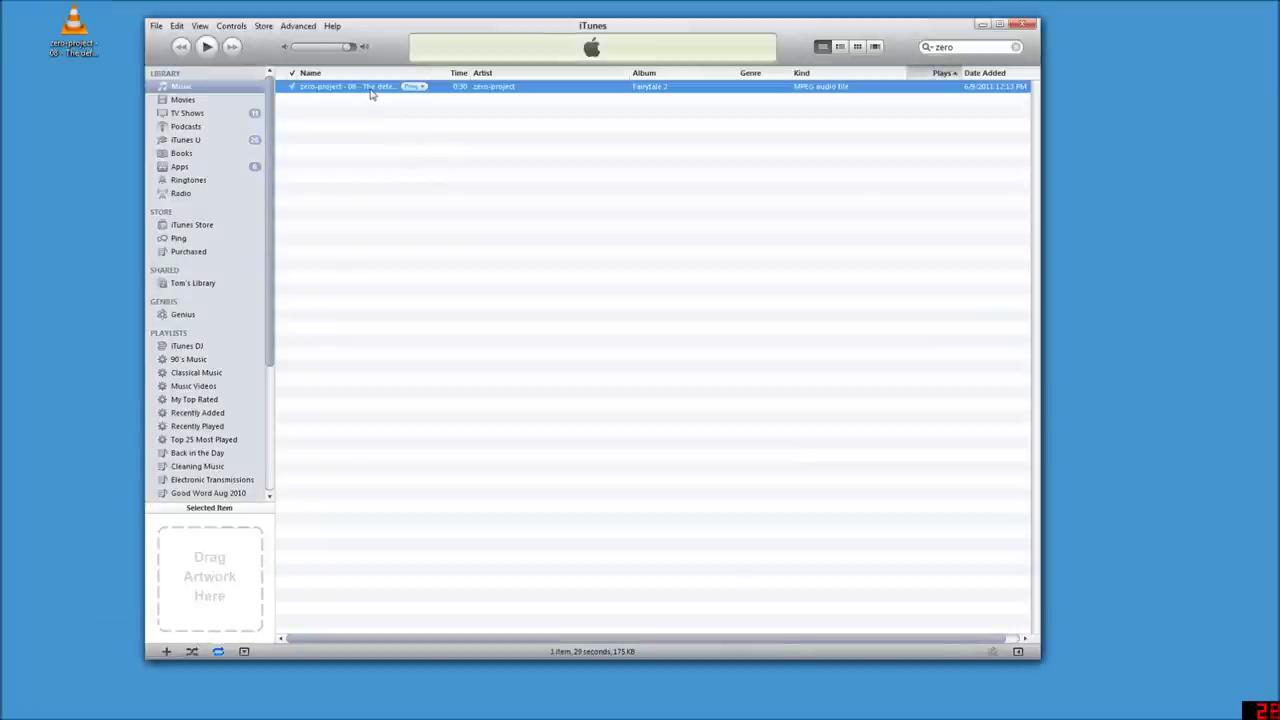
right_click(346, 92)
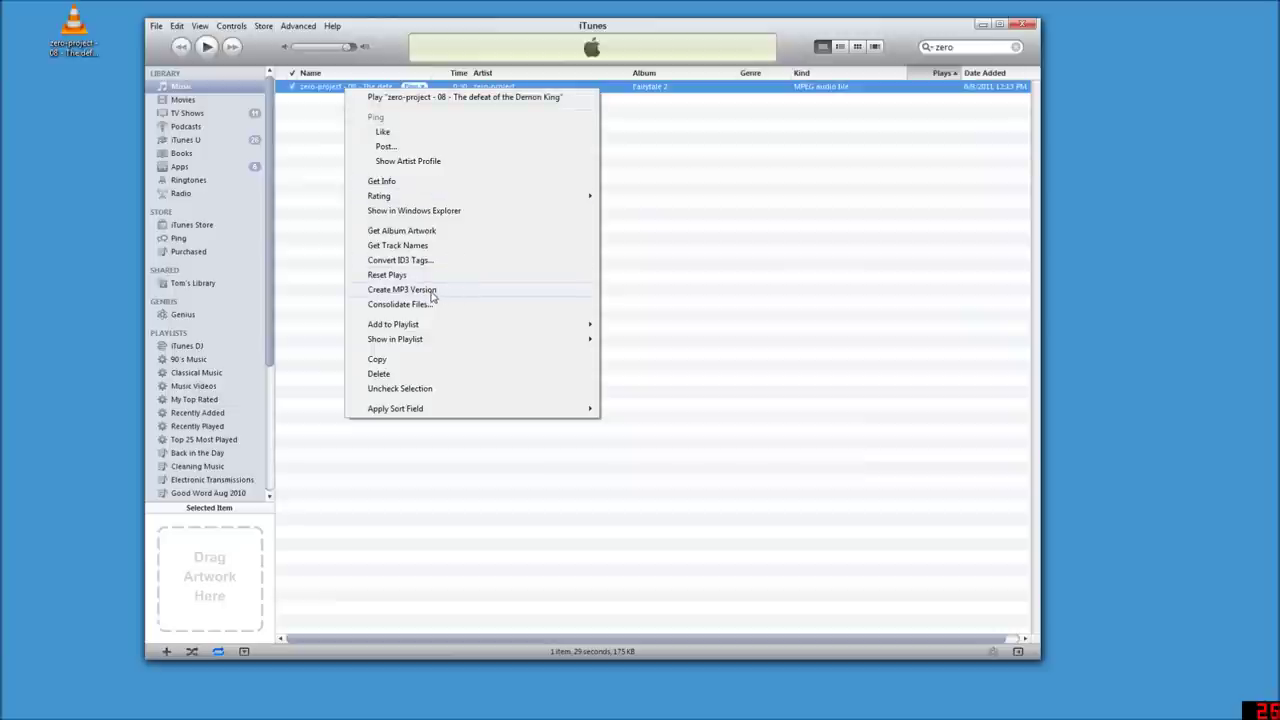
left_click(311, 266)
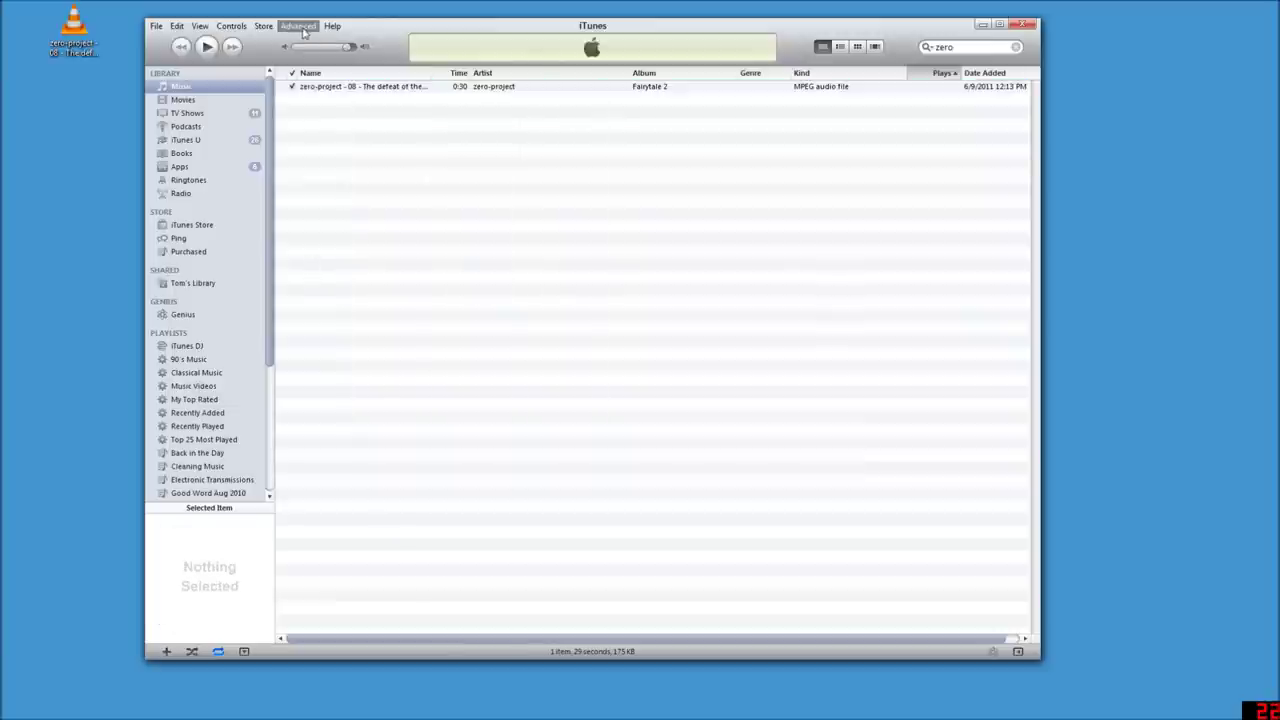
Open the iTunes Import Settings and switch importing to the AAC Encoder
left_click(310, 27)
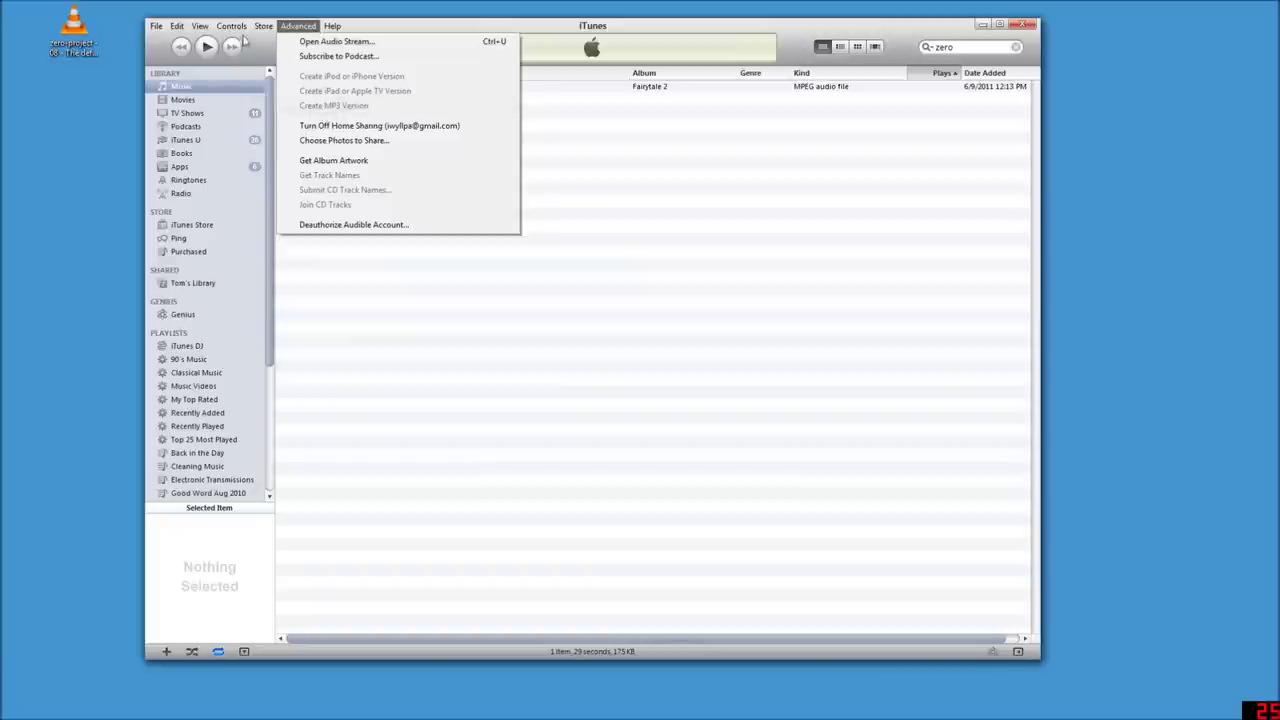
mouse_move(158, 31)
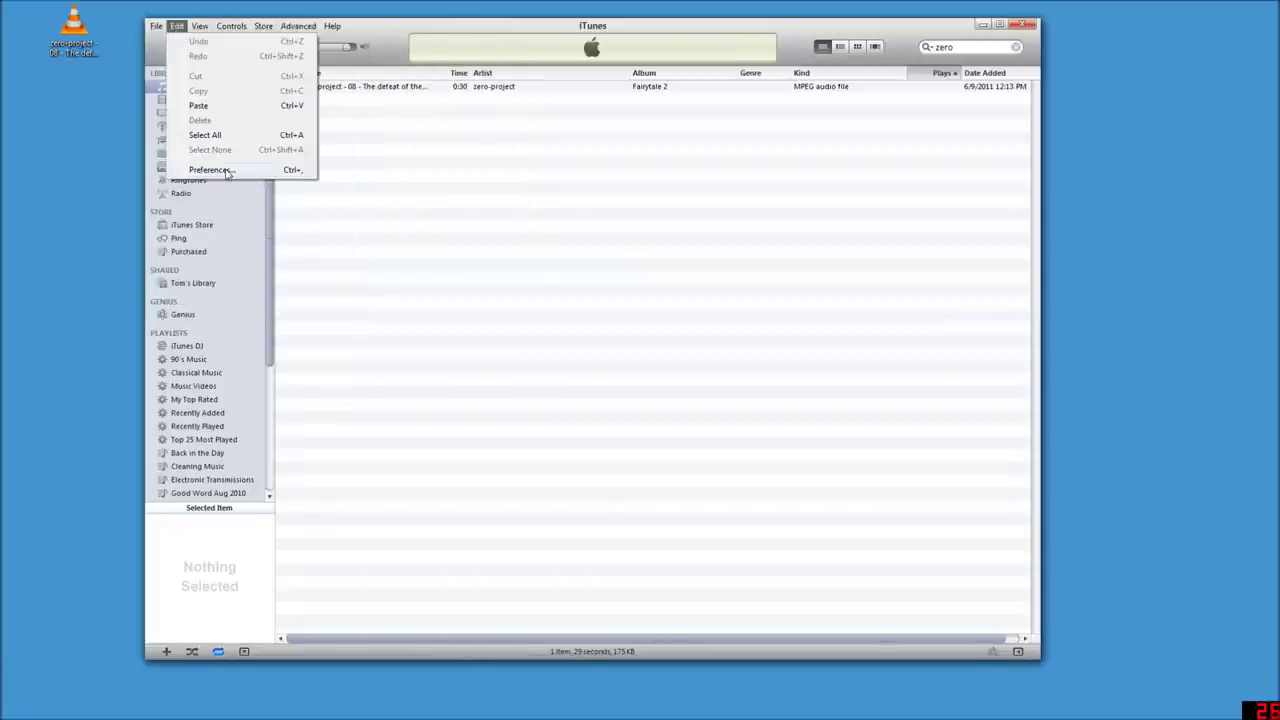
left_click(197, 165)
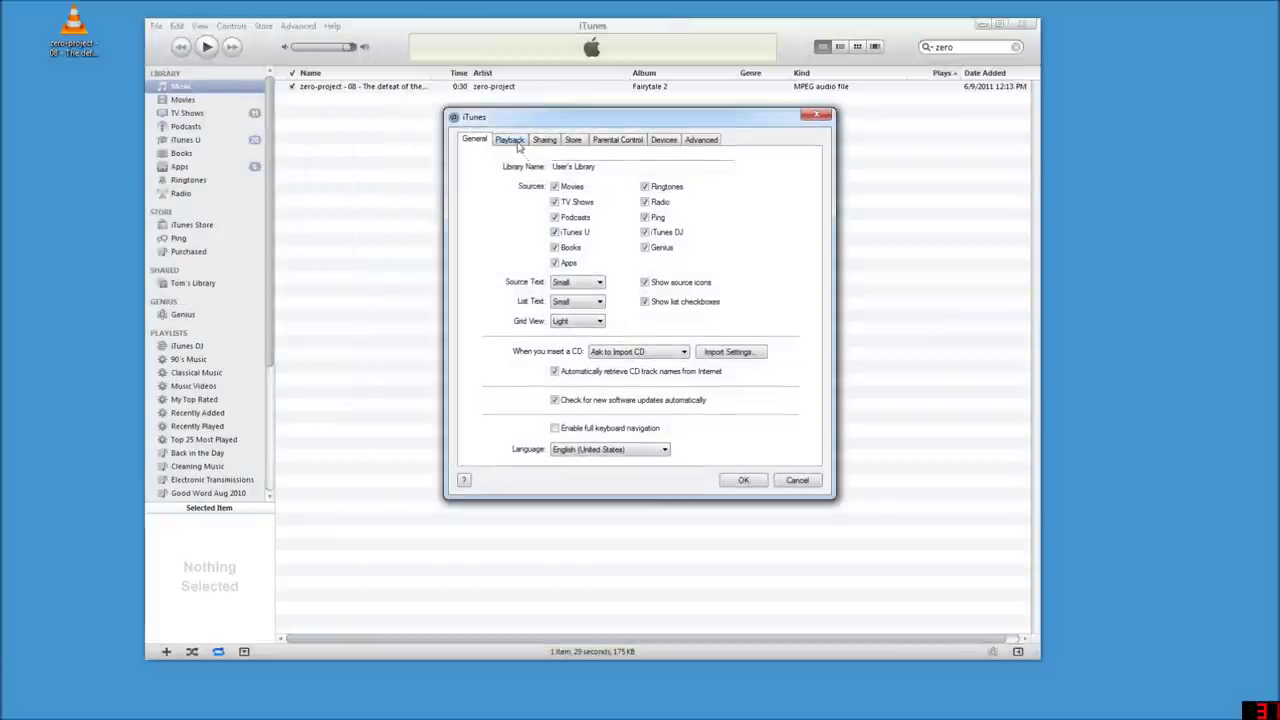
left_click(740, 354)
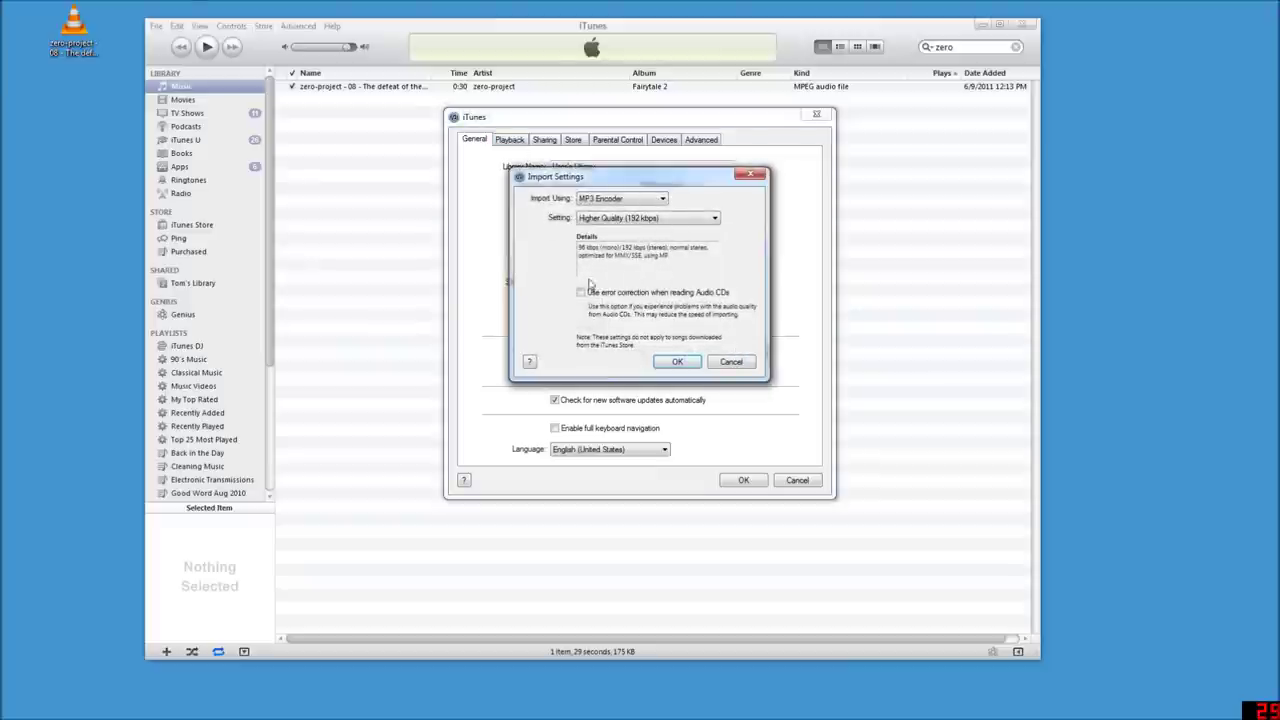
left_click(610, 203)
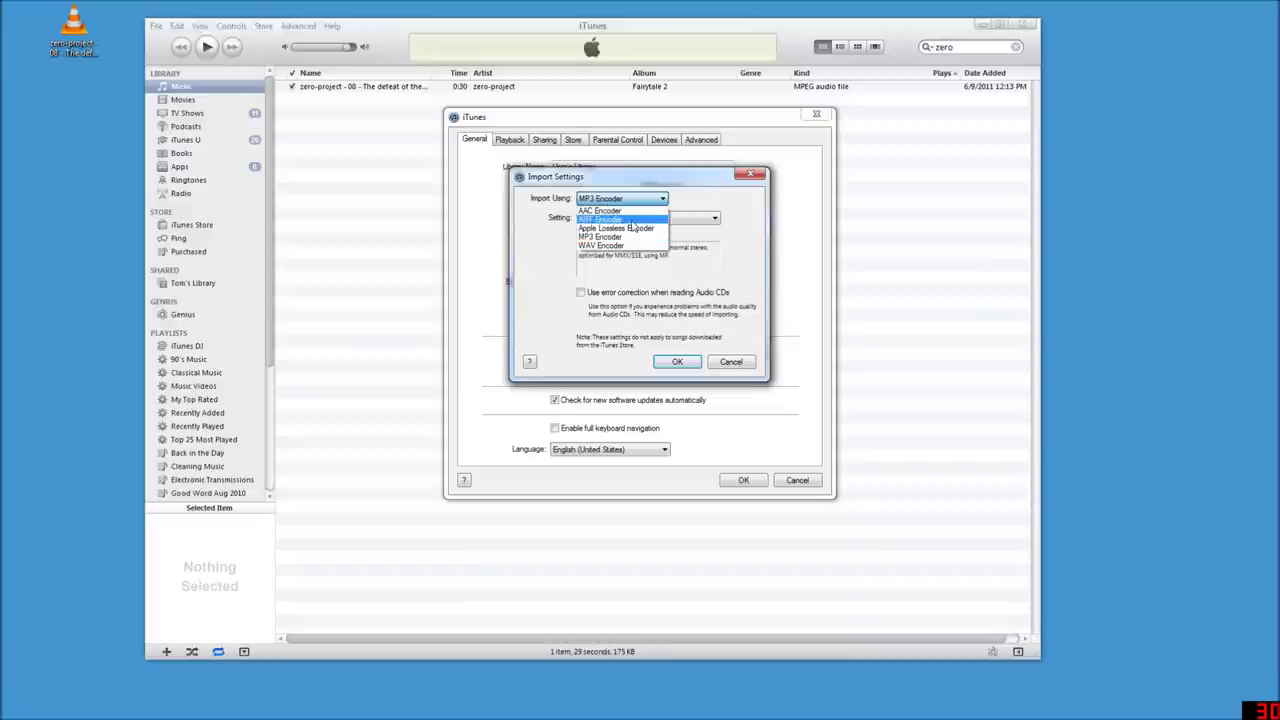
left_click(604, 211)
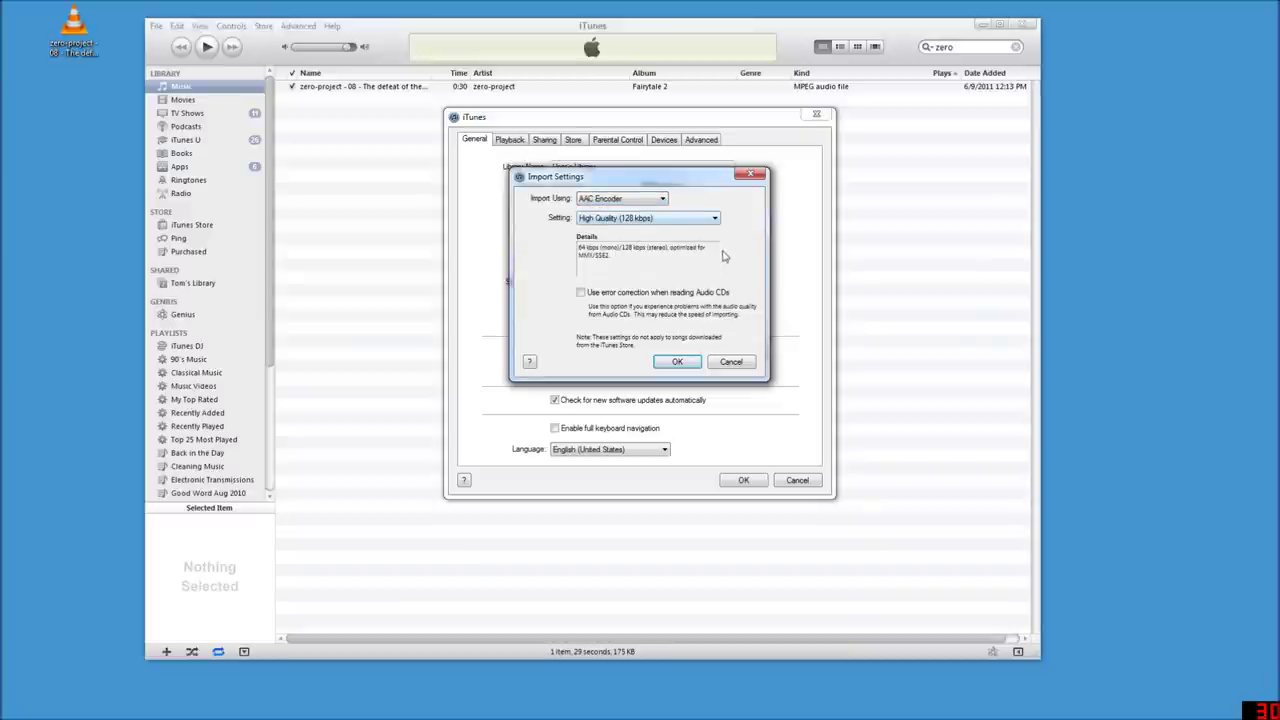
Keep AAC at High Quality (128 kbps), close Preferences, and select the 0:30 clip track
left_click(693, 222)
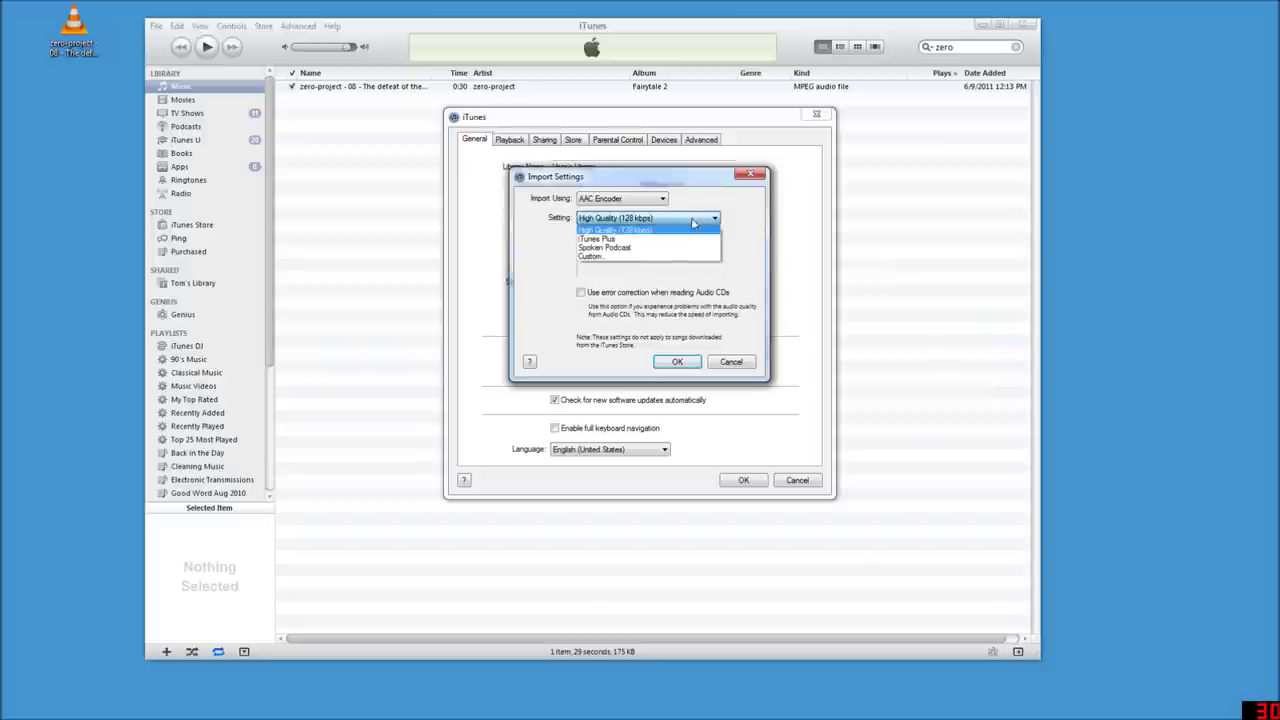
left_click(655, 258)
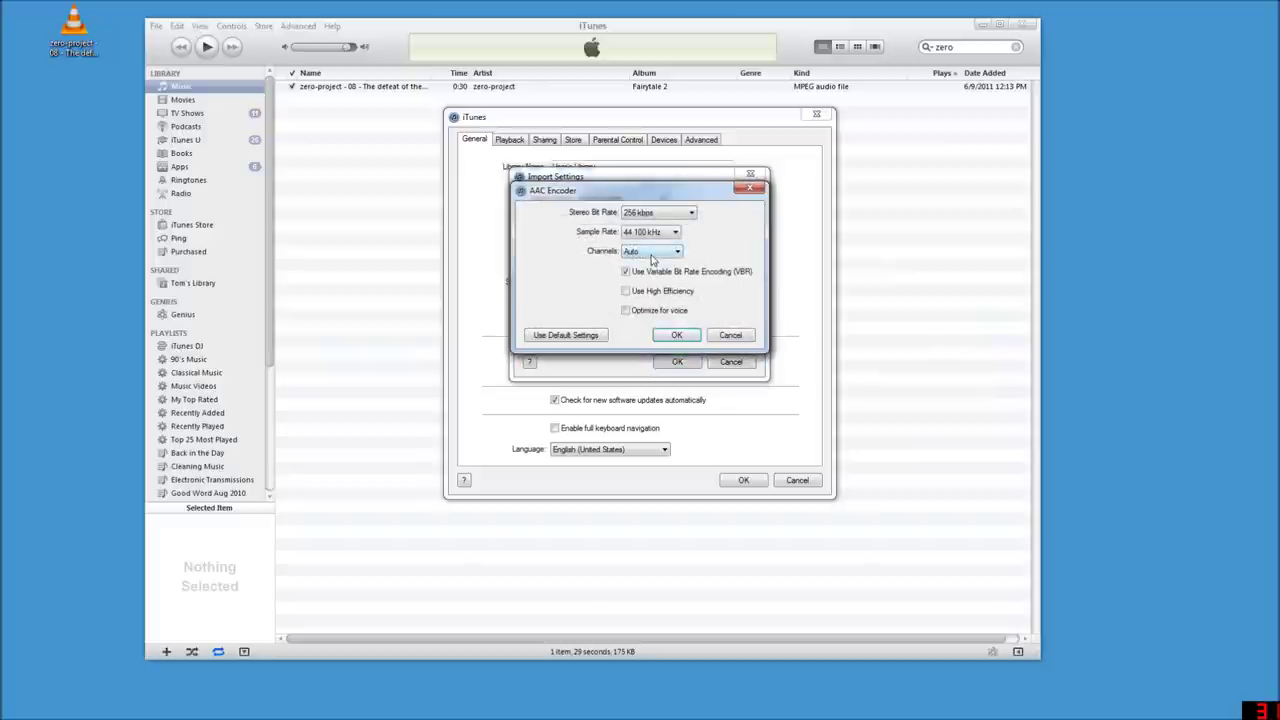
left_click(663, 217)
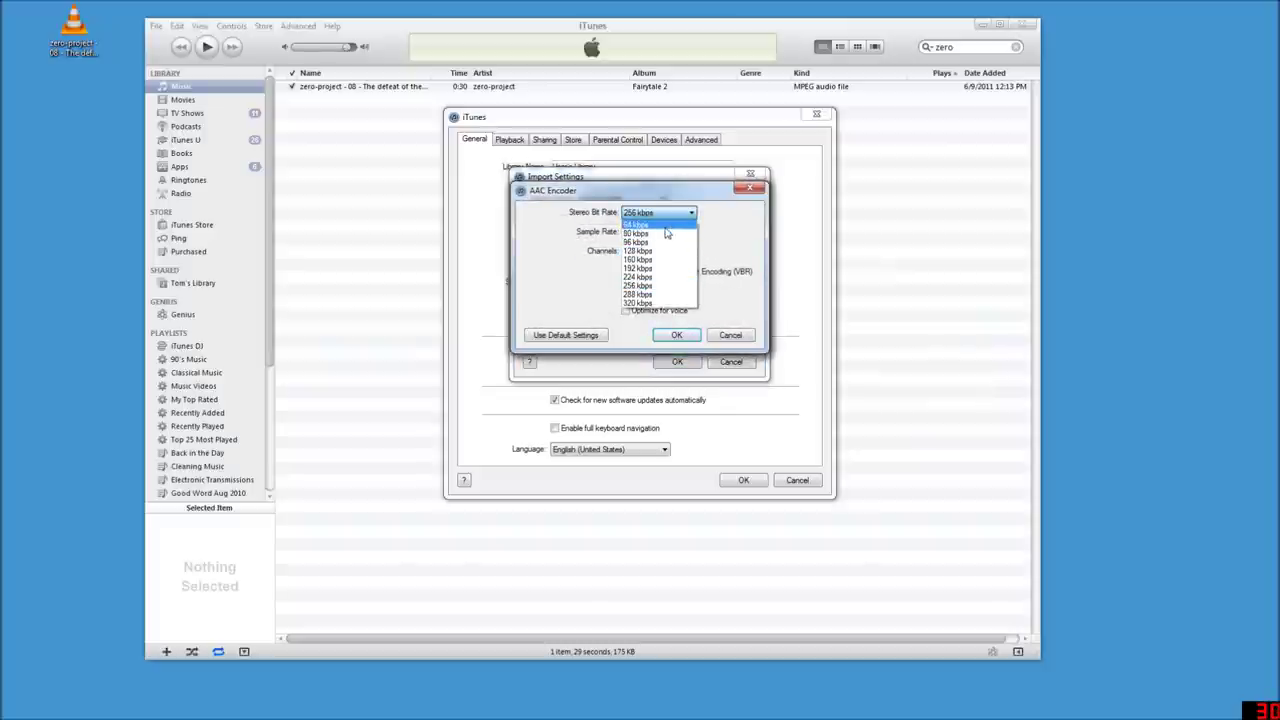
left_click(630, 224)
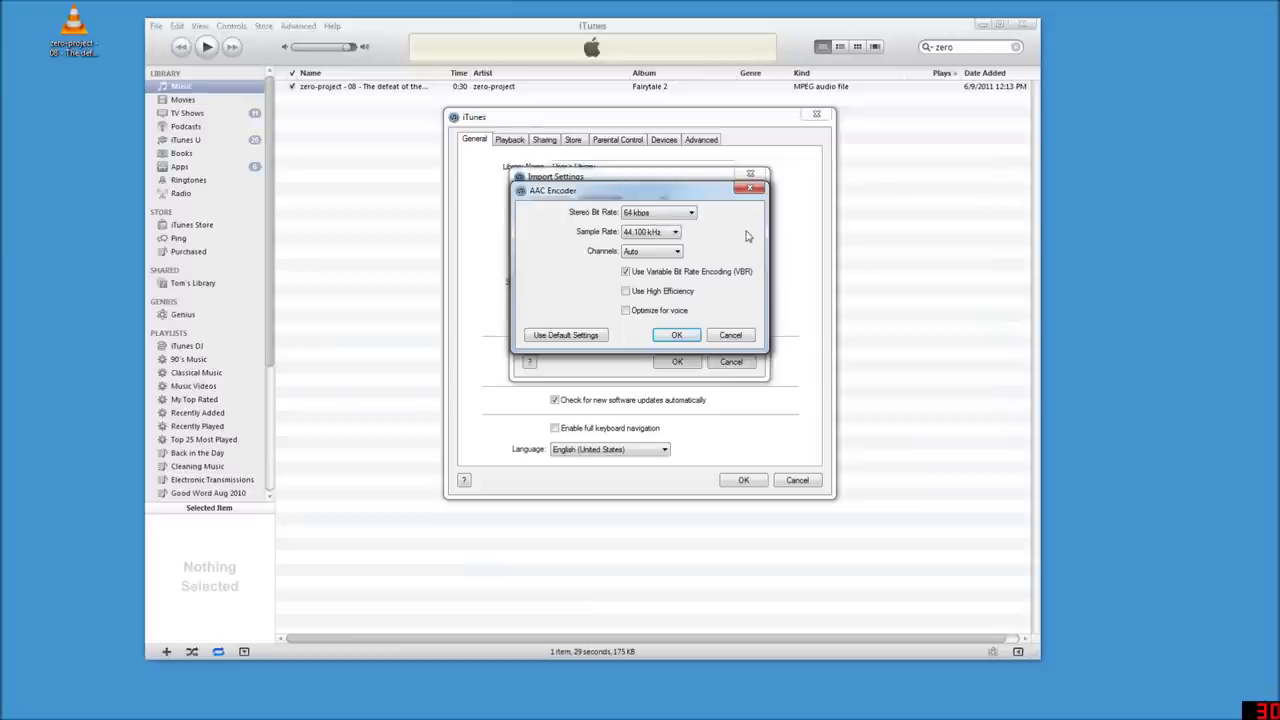
left_click(735, 339)
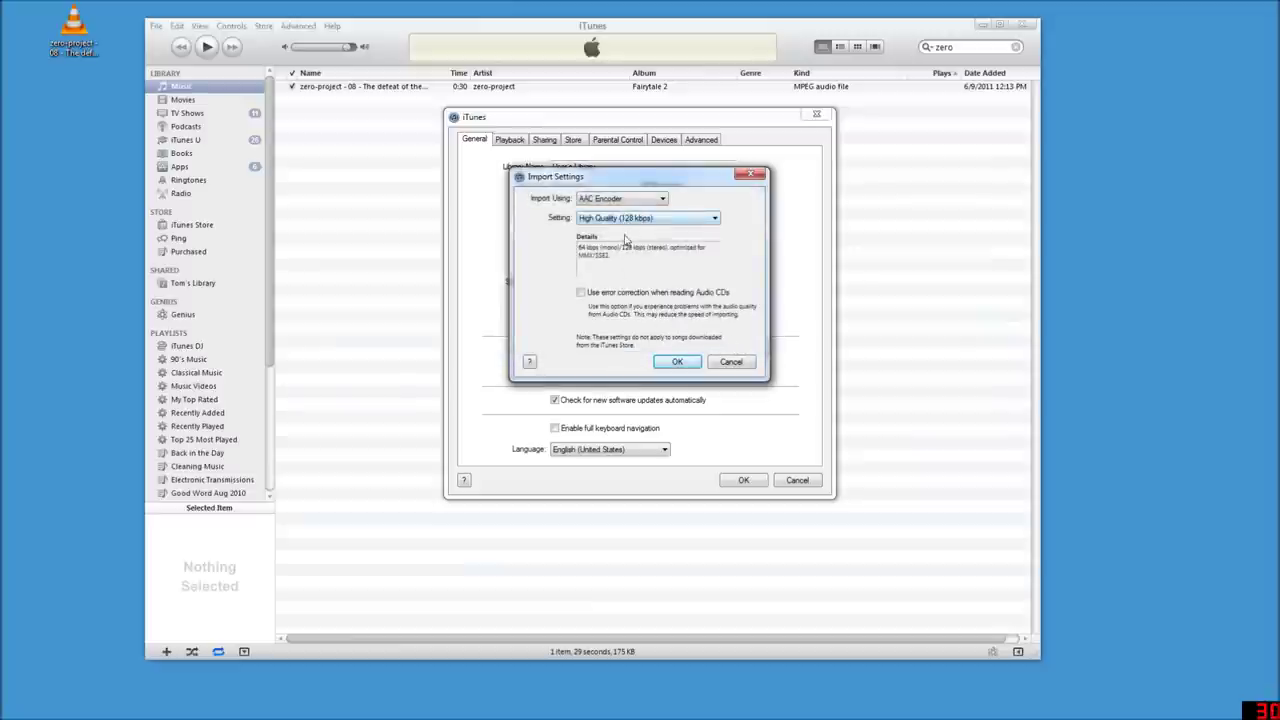
left_click(677, 361)
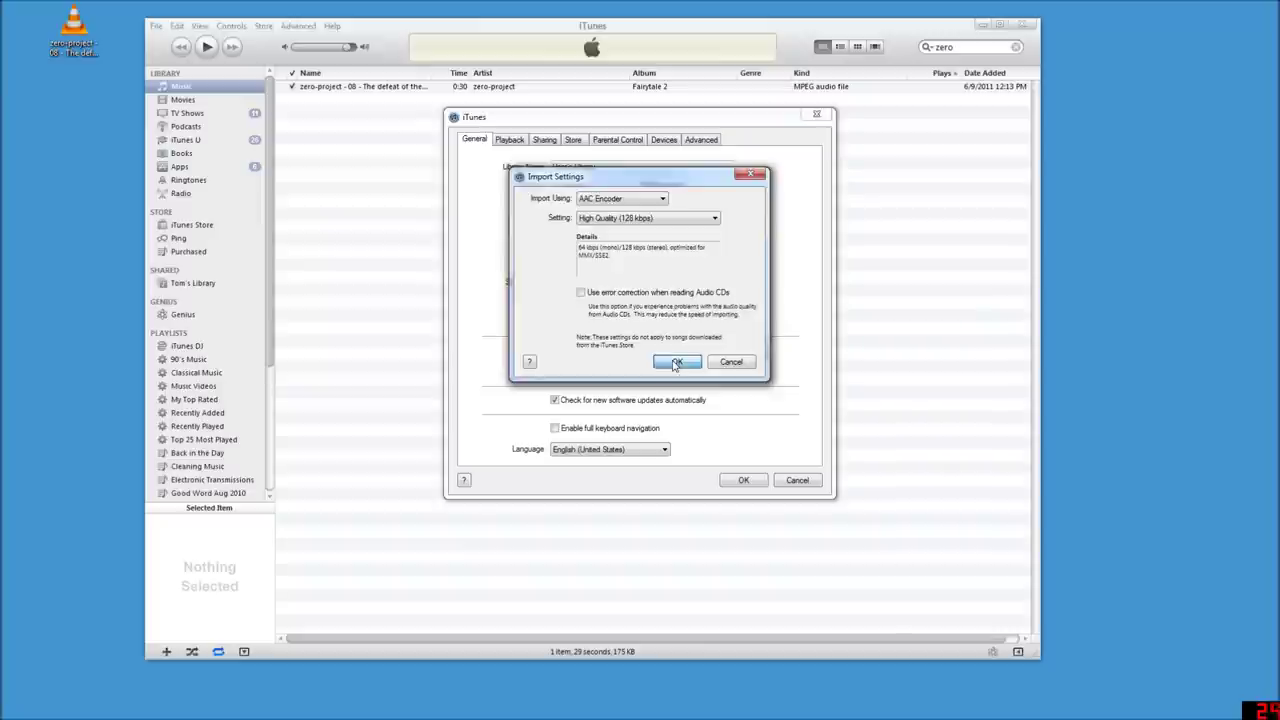
left_click(741, 480)
left_click(361, 91)
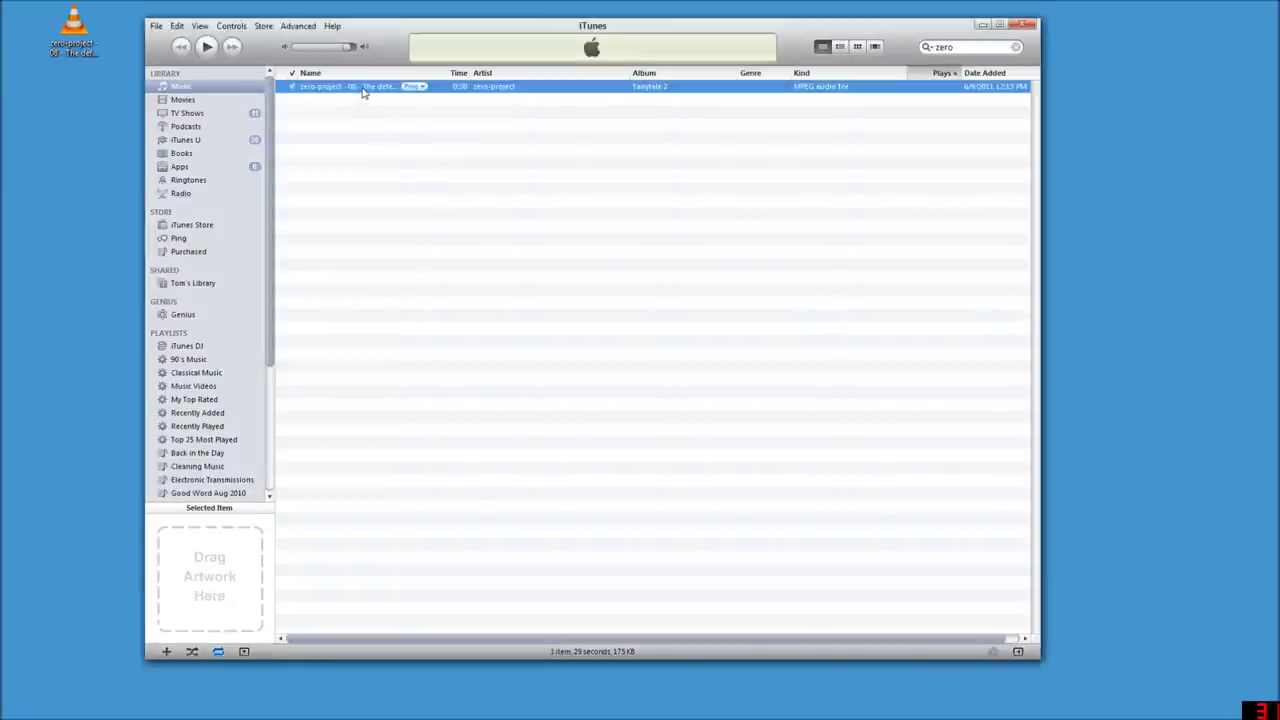
right_click(362, 91)
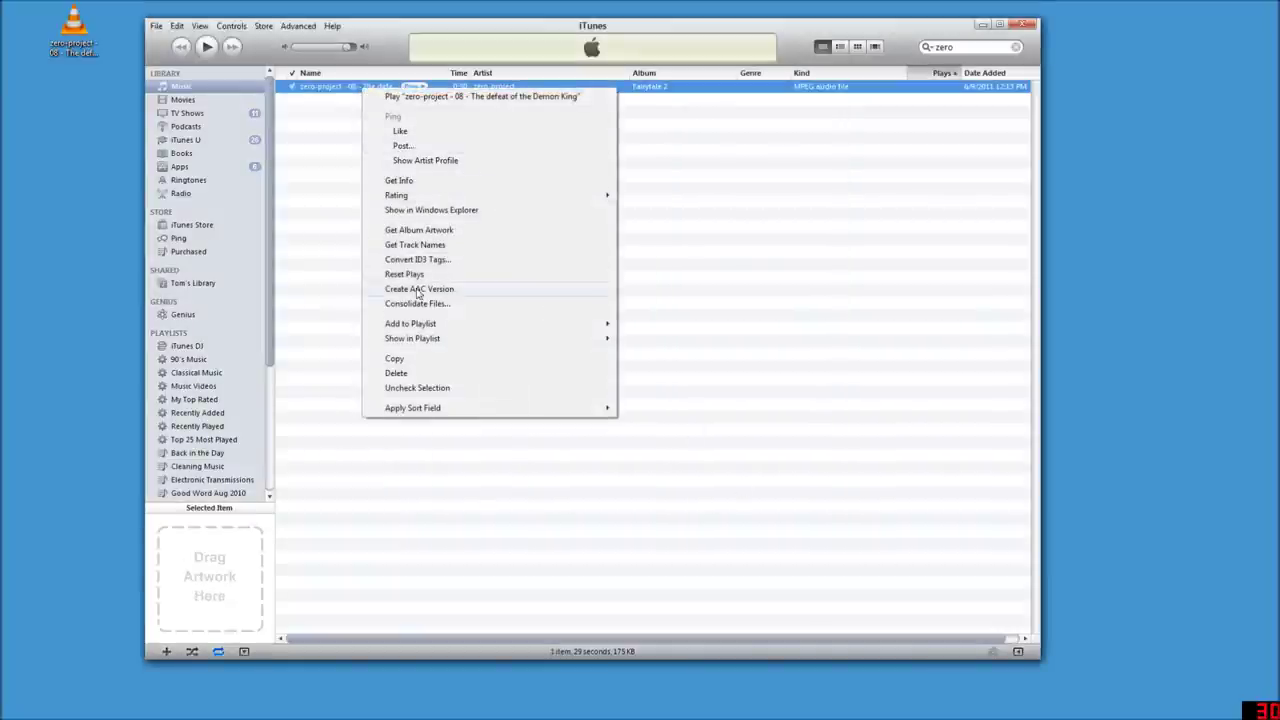
Create an AAC version of the 0:30 clip and bring up actions for the new AAC track
left_click(458, 294)
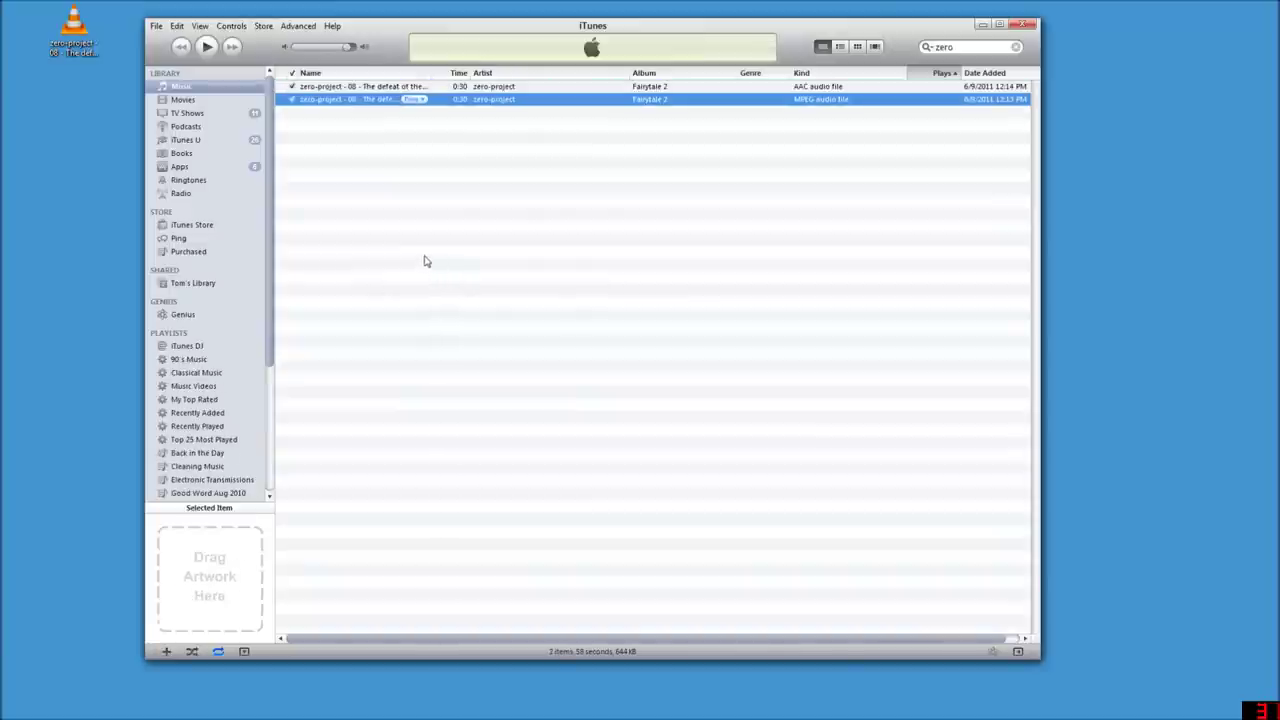
left_click(368, 88)
right_click(369, 88)
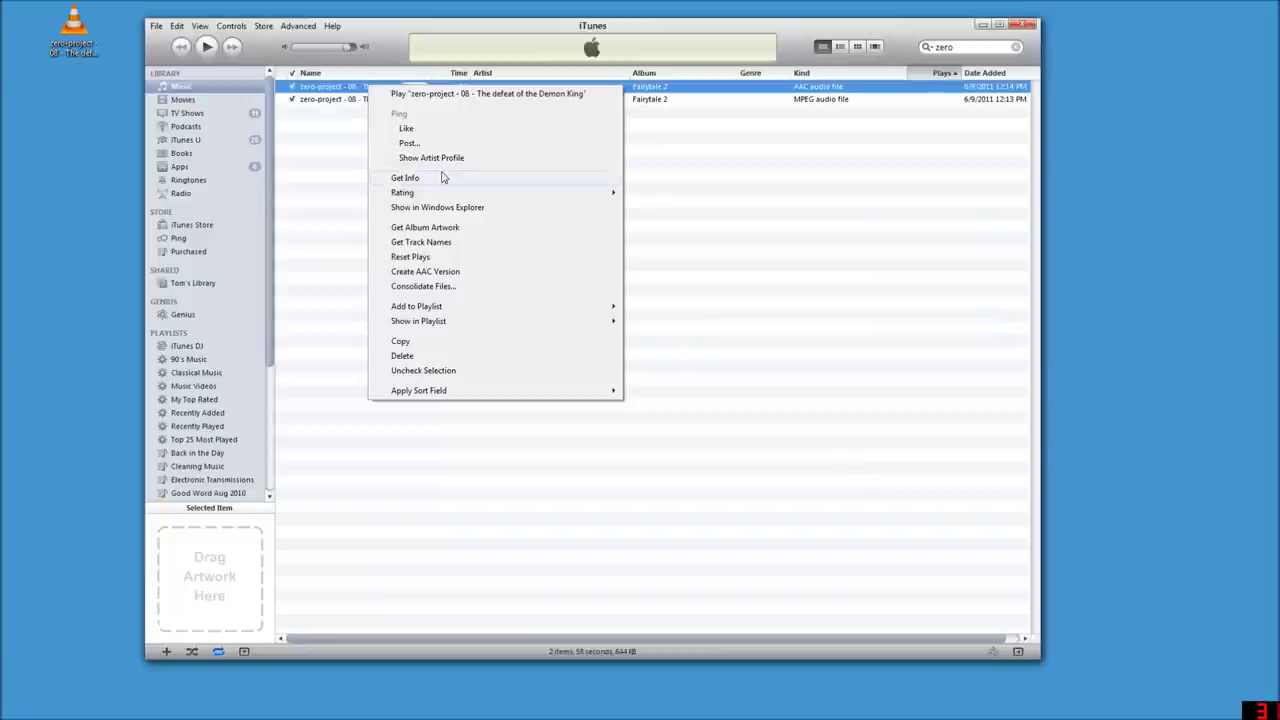
Rename the AAC clip's extension from .m4a to .m4r and confirm the extension change
left_click(459, 208)
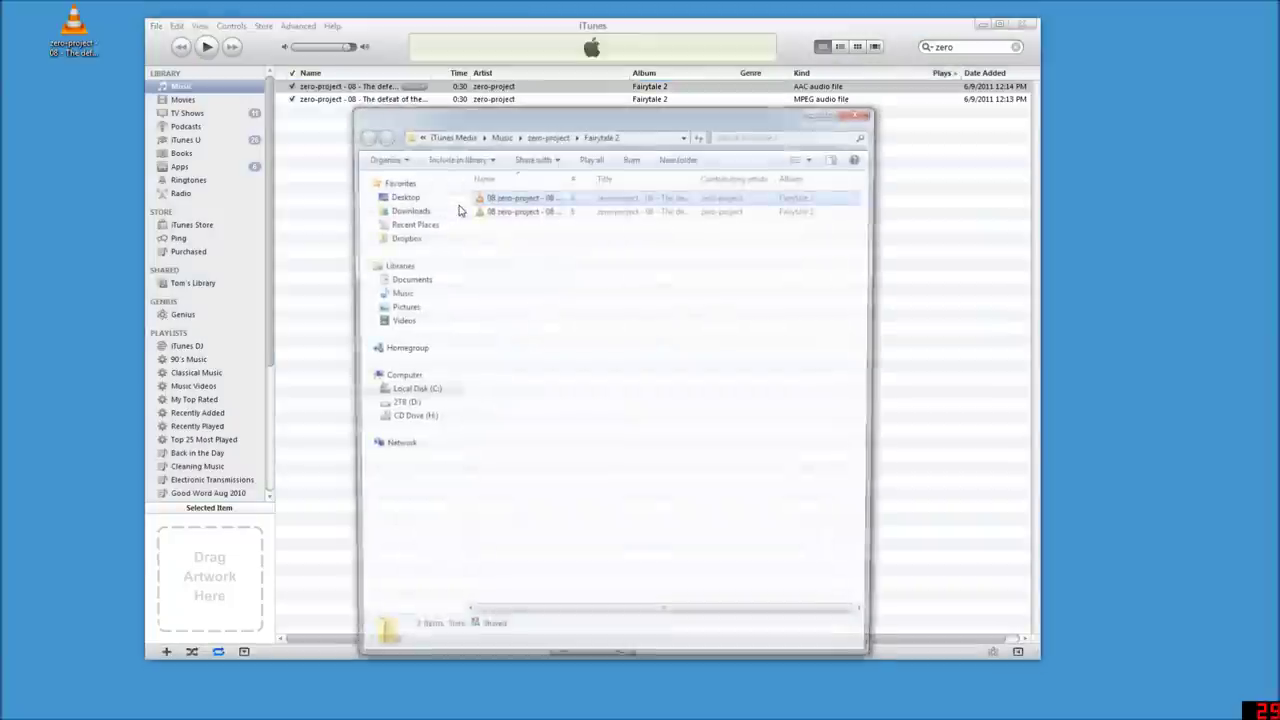
left_click_drag(528, 124, 748, 148)
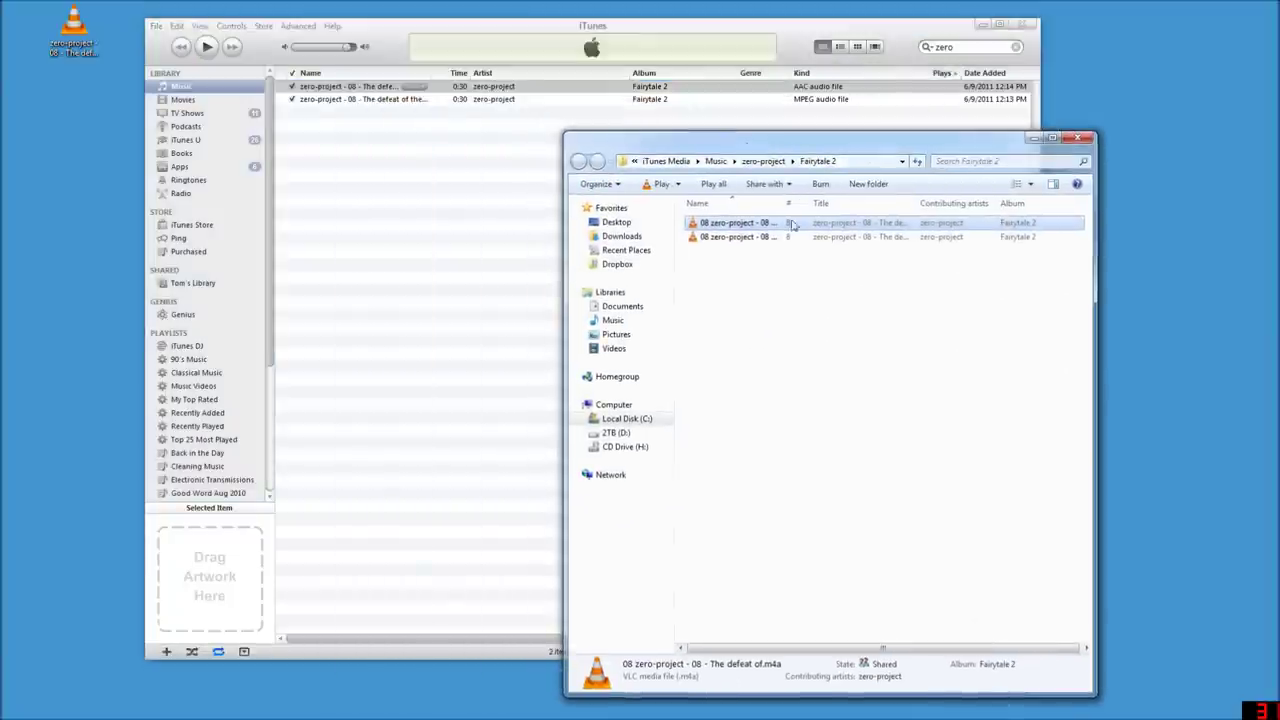
left_click_drag(783, 203, 886, 204)
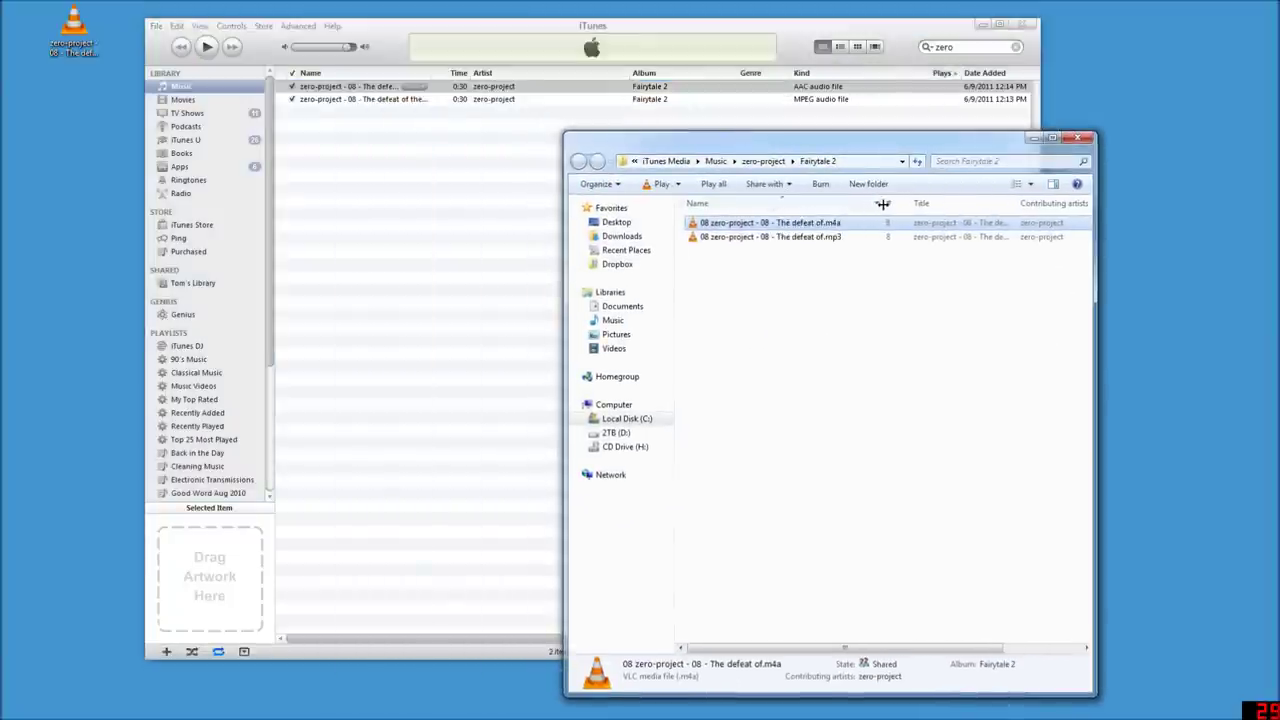
left_click(840, 228)
key("End")
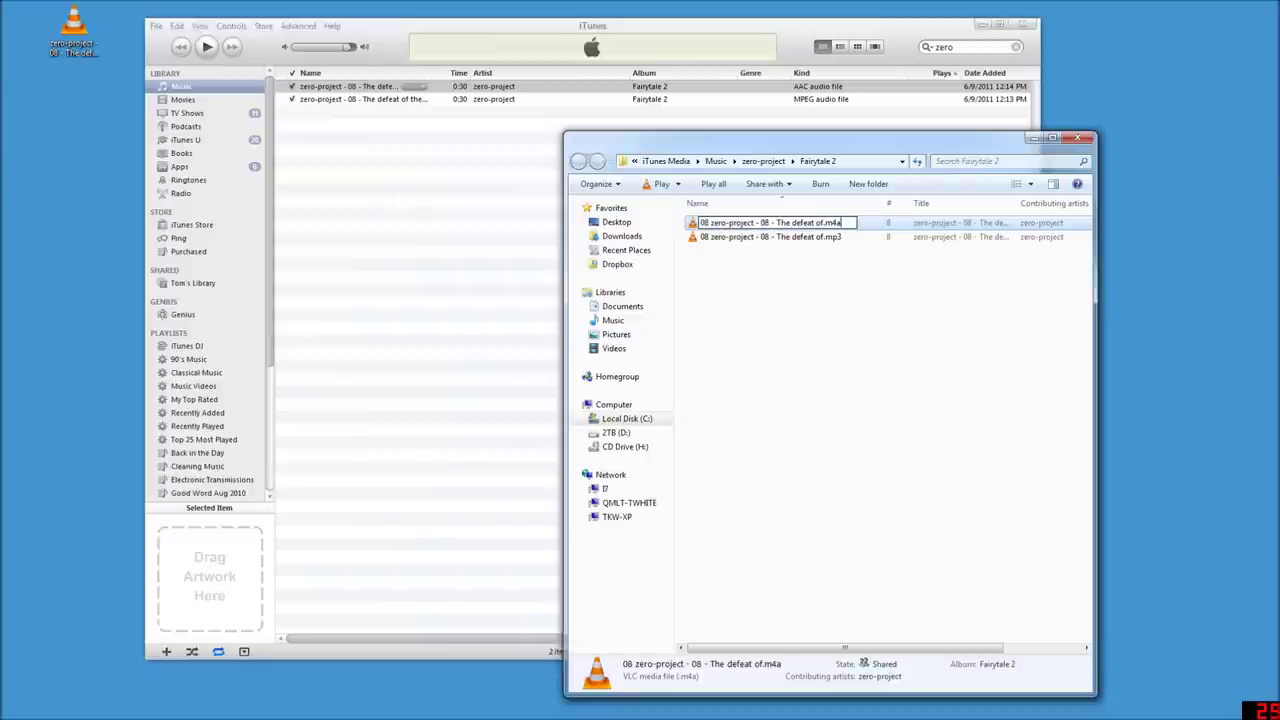
type("r")
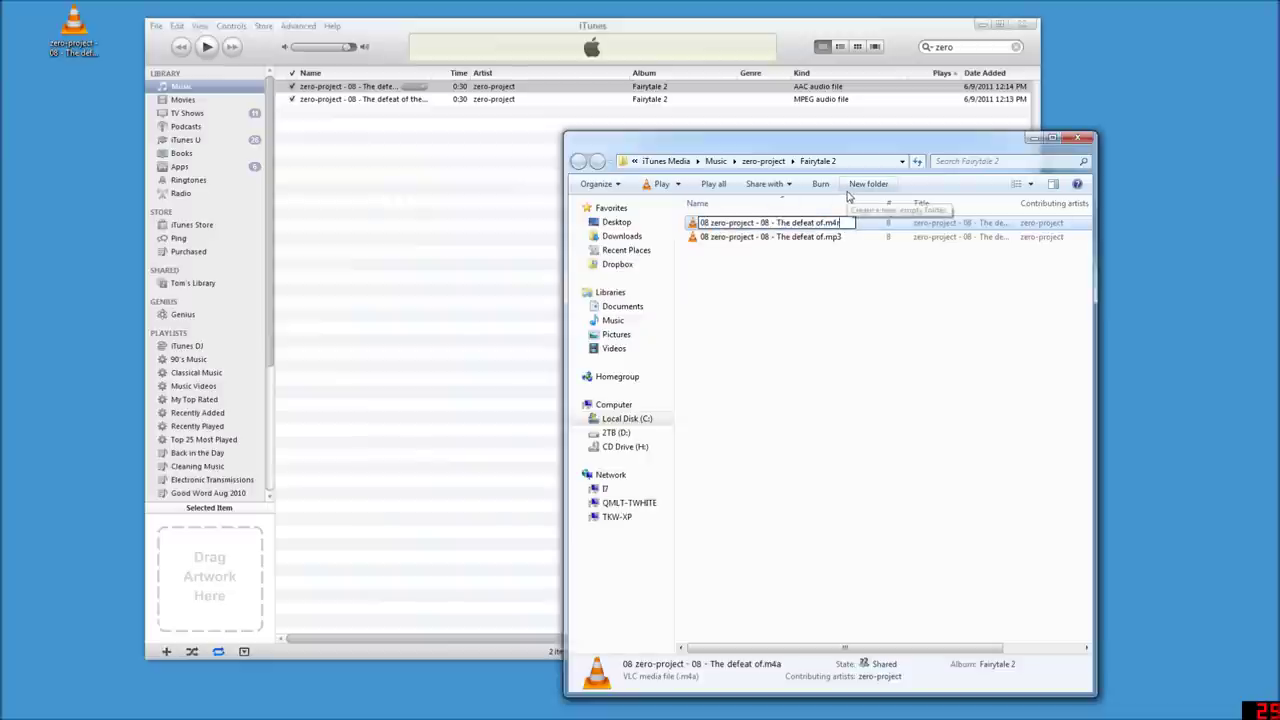
left_click(768, 307)
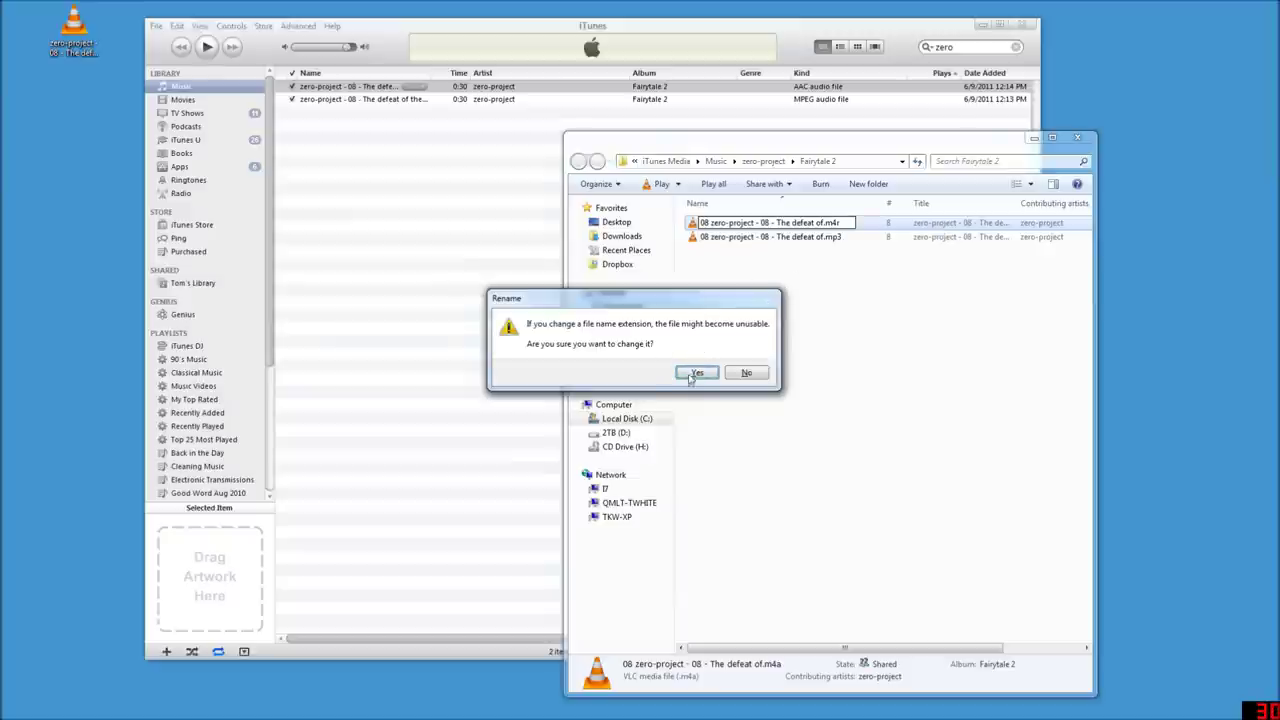
left_click(695, 374)
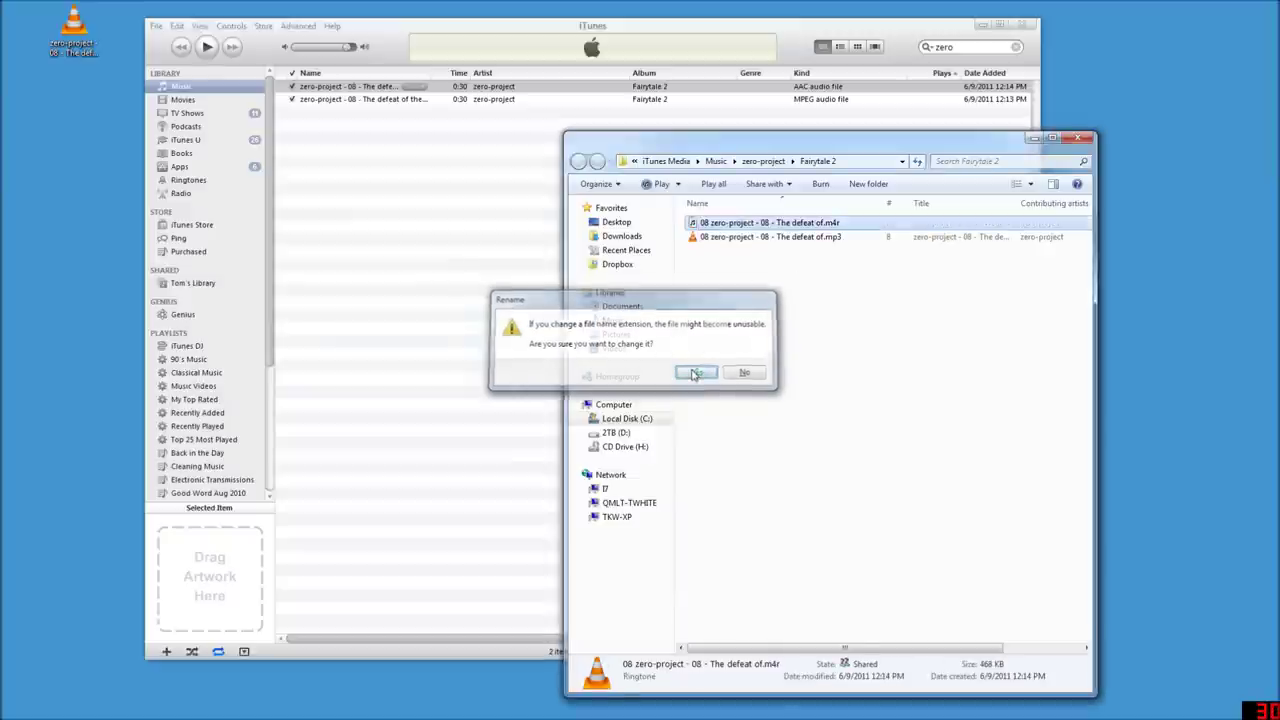
Remove both zero-project clip tracks from the iTunes library and move their files to the Recycle Bin
left_click(419, 152)
left_click(343, 88)
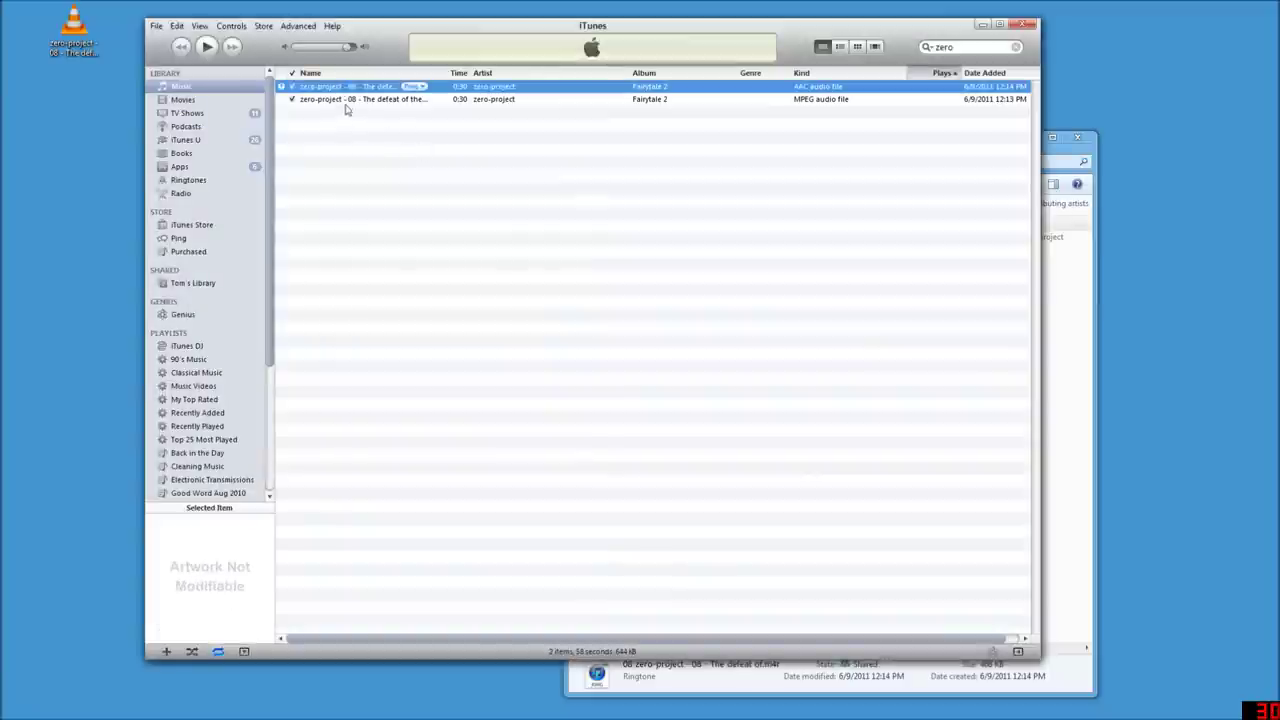
left_click(345, 100, "shift")
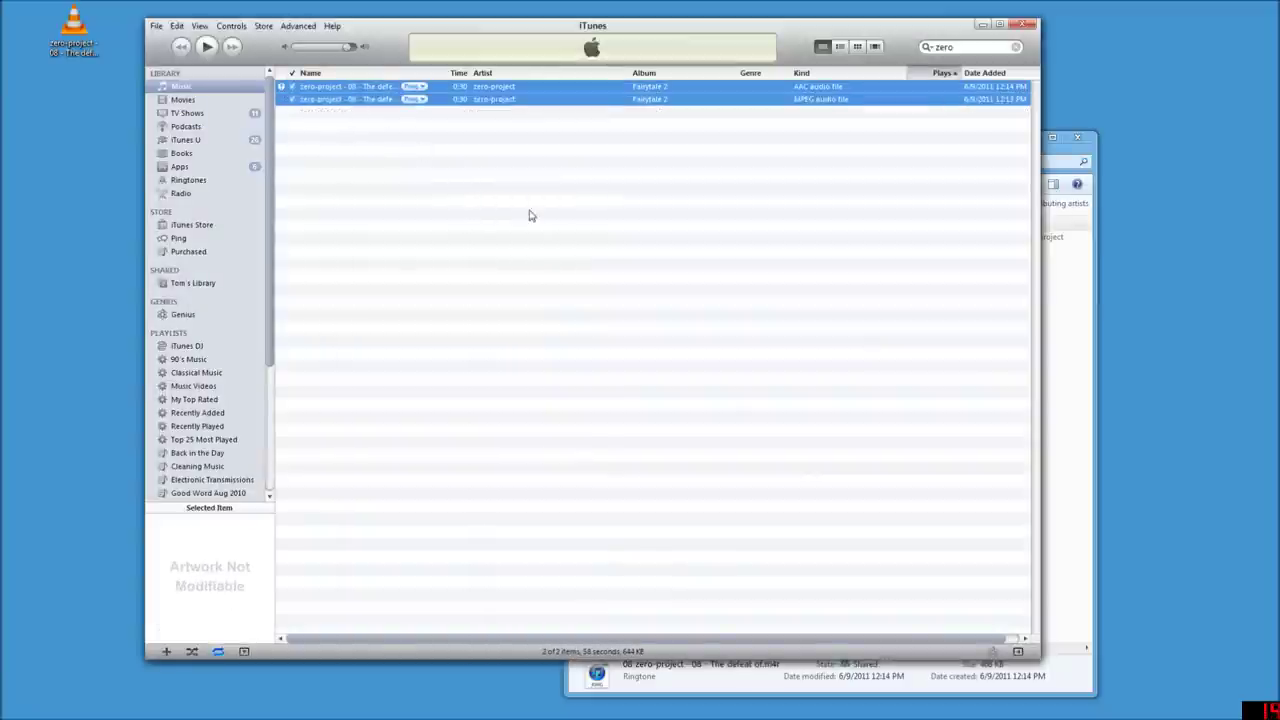
key("Delete")
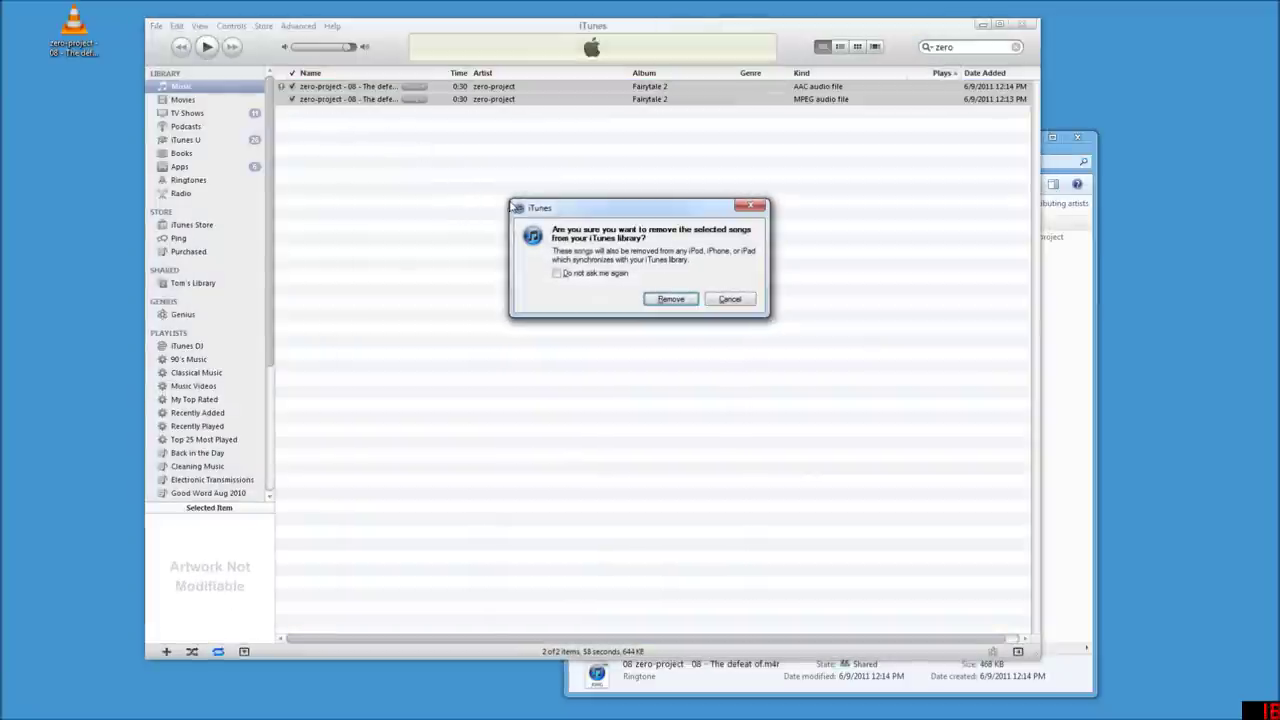
left_click(660, 299)
left_click(654, 294)
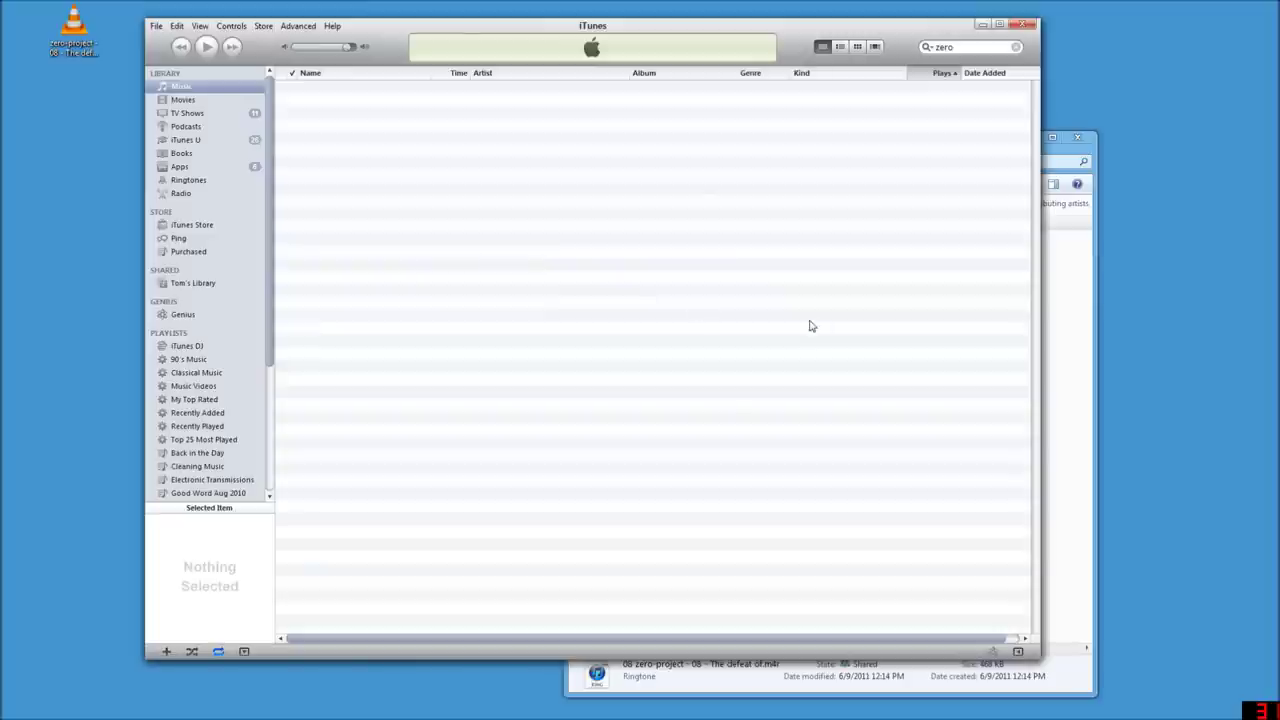
Add the .m4r file to the iTunes Ringtones library, then open the phone's MB860 (J:) drive
left_click(1066, 309)
left_click(755, 229)
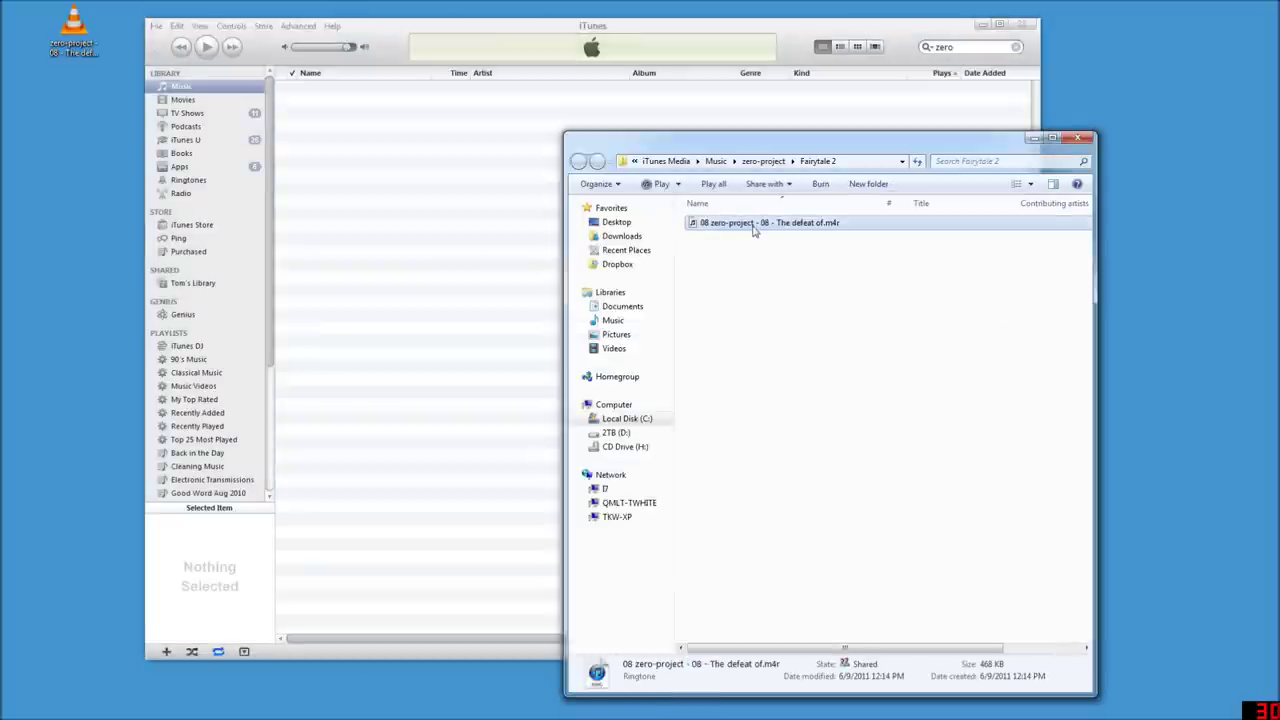
double_click(755, 229)
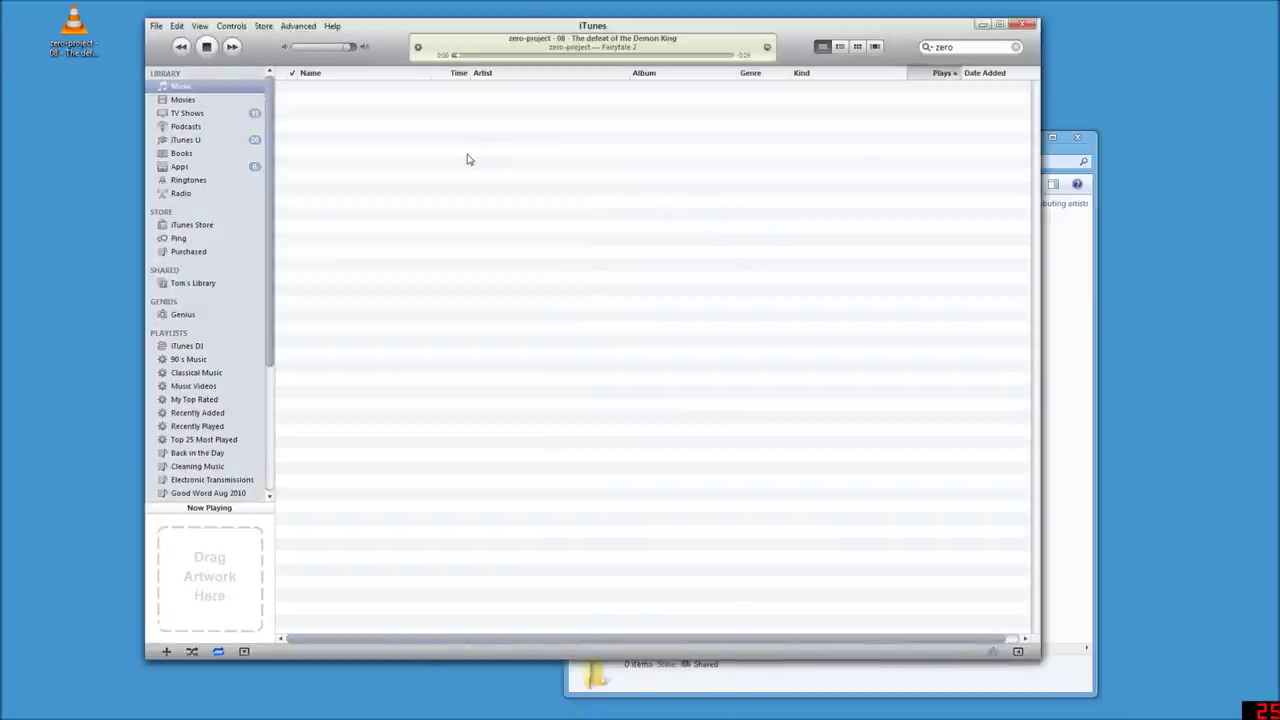
left_click(210, 181)
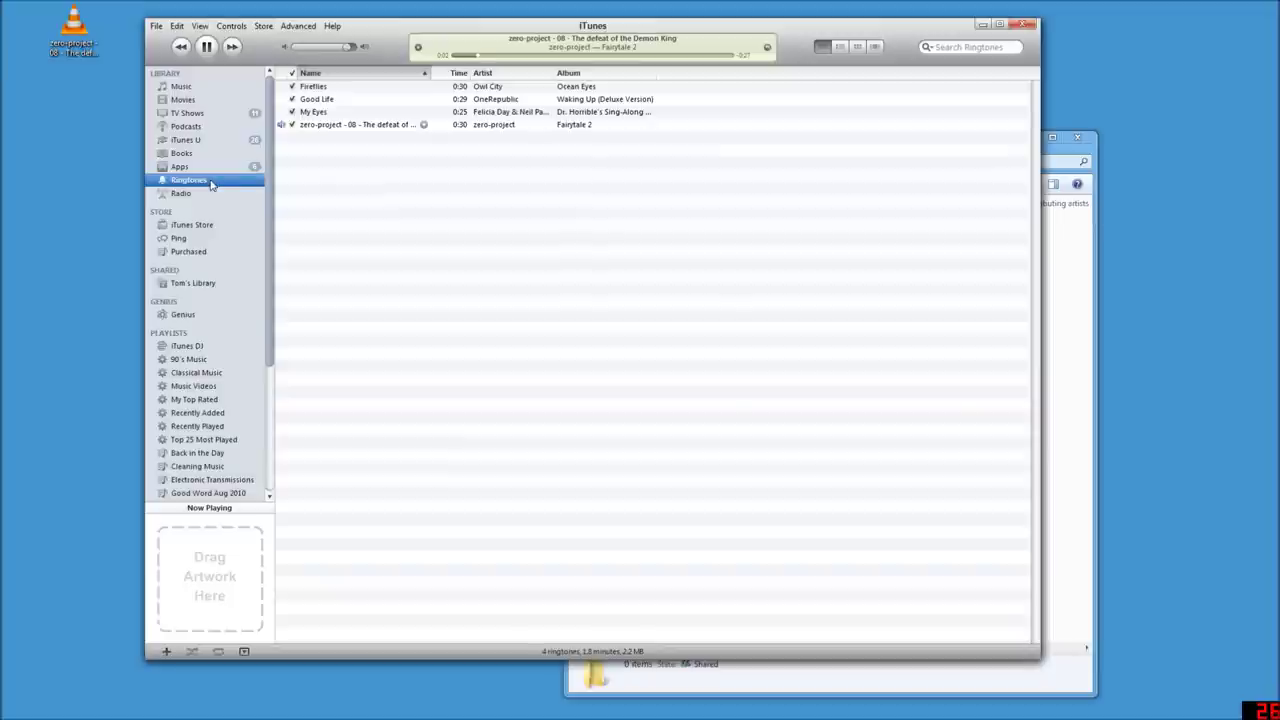
left_click(210, 55)
left_click(595, 236)
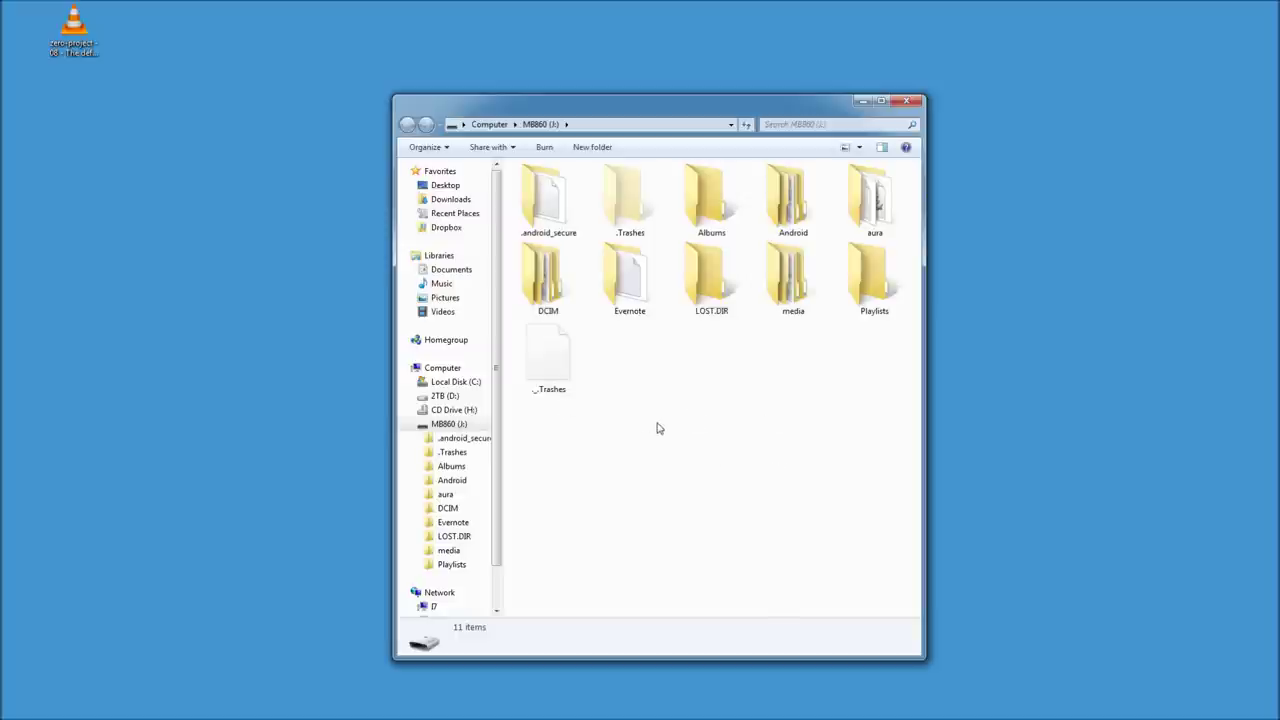
Open the phone's media folder and drag the desktop .m4r file into its Ringtones folder
left_click_drag(631, 125, 598, 88)
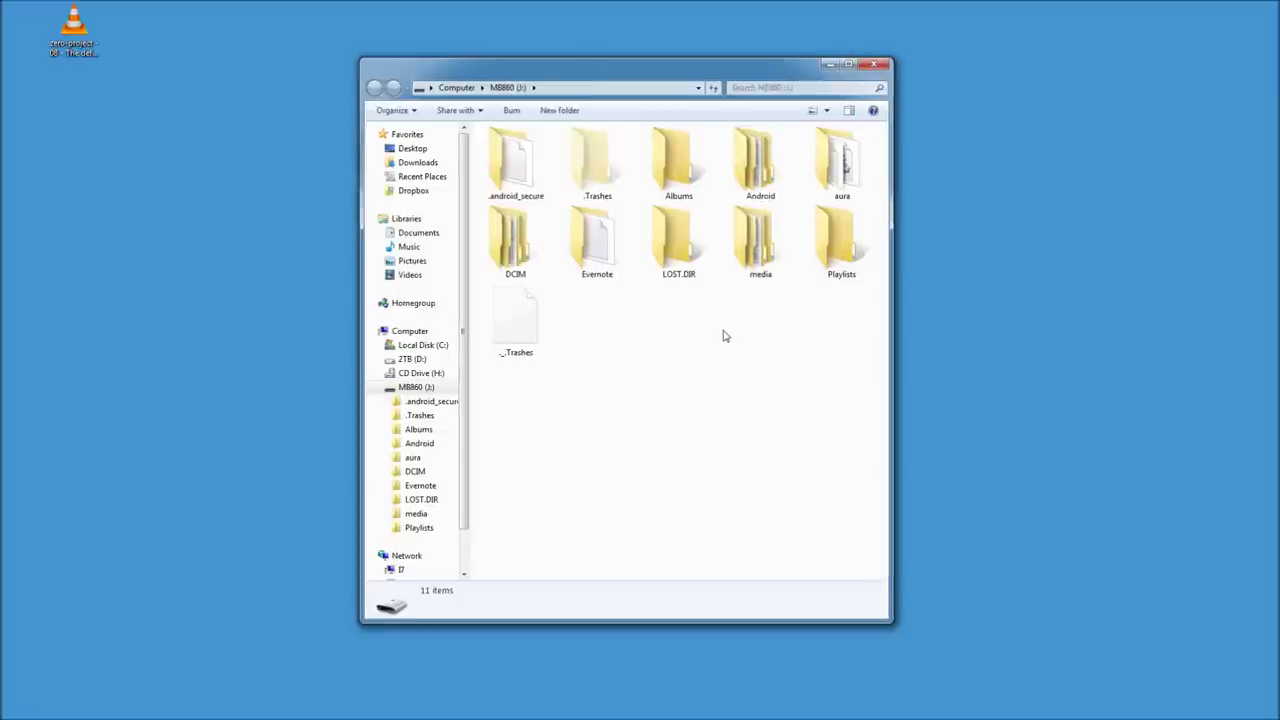
double_click(754, 270)
left_click(546, 166)
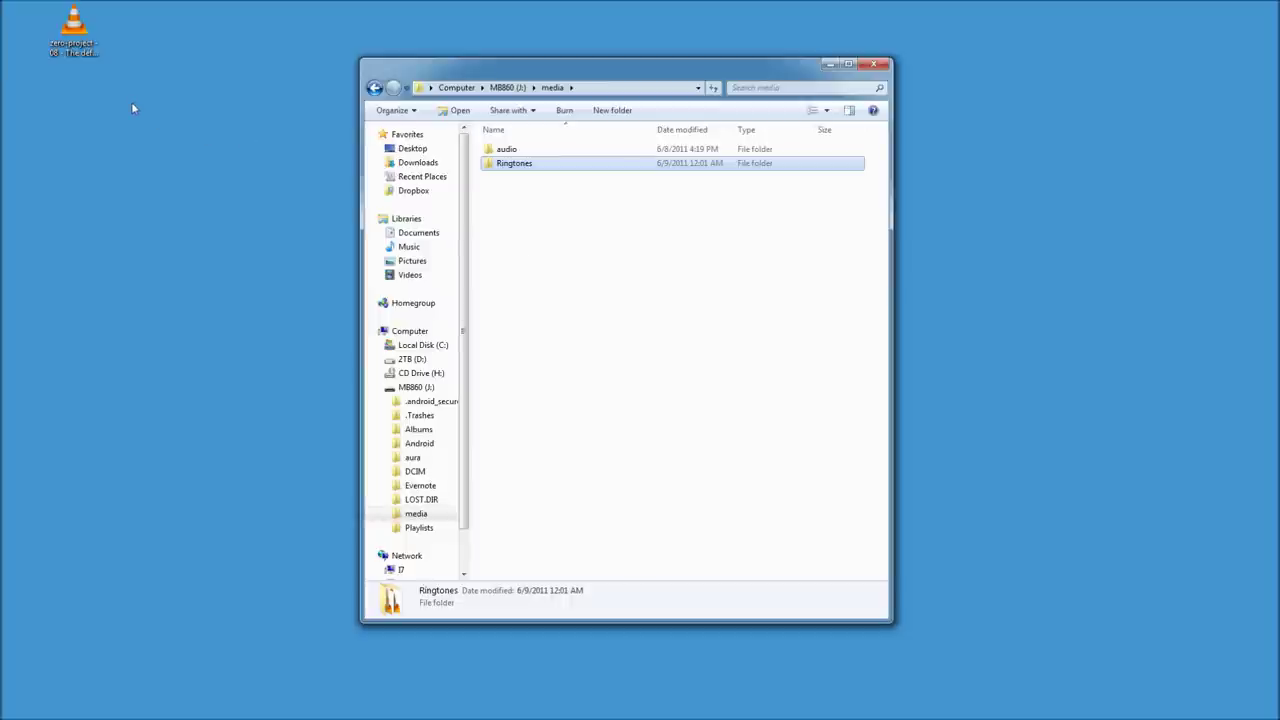
left_click_drag(81, 43, 170, 110)
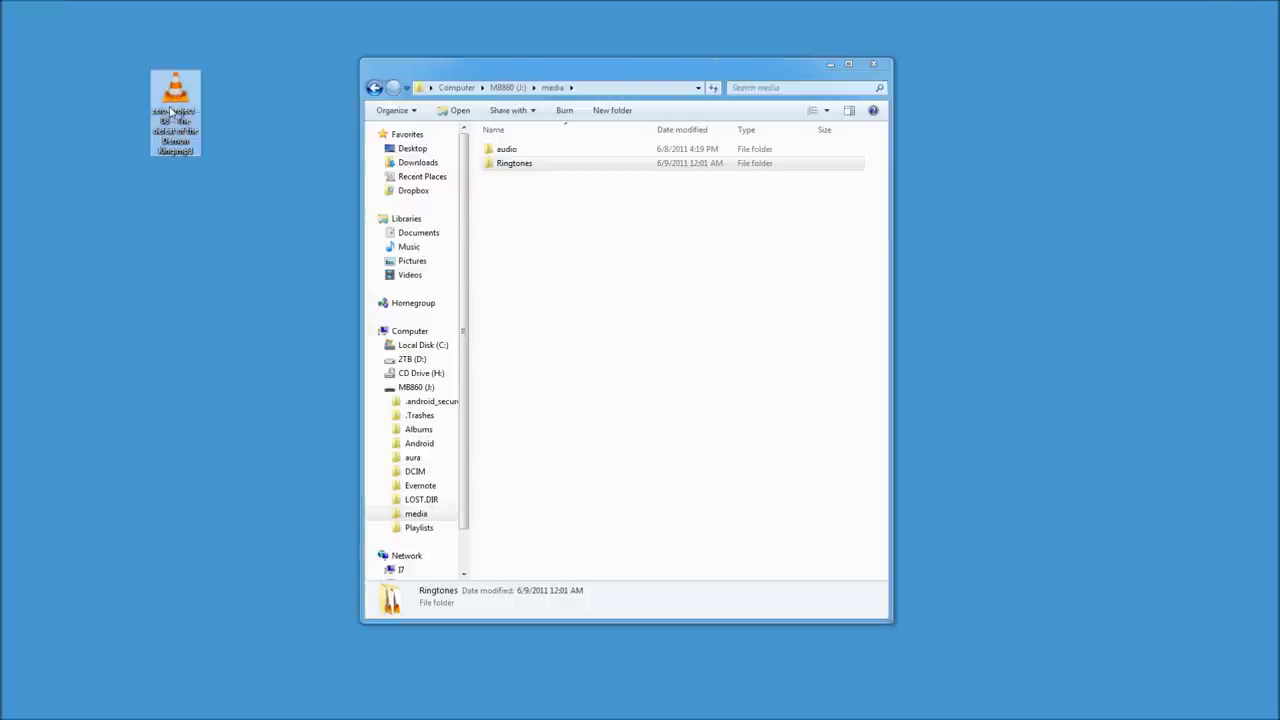
left_click_drag(178, 107, 527, 170)
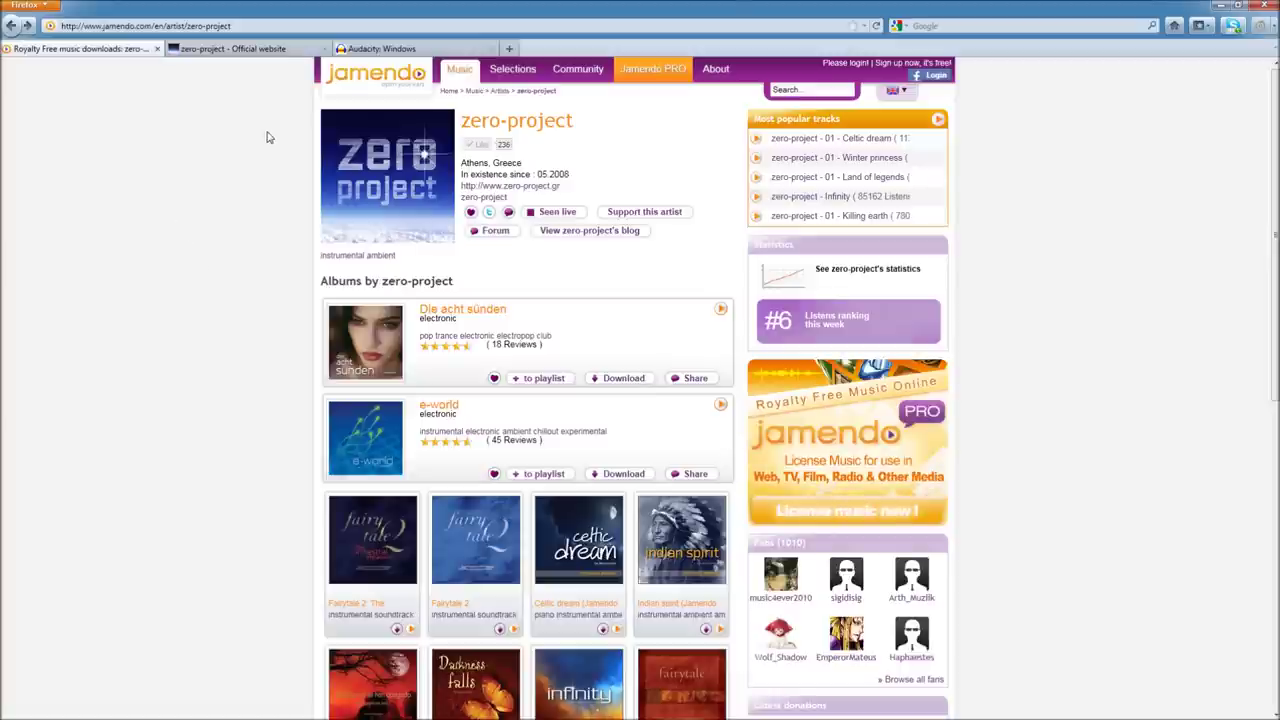
Switch to the "Audacity: Windows" tab showing the Audacity 1.3.13 installer page
left_click(400, 48)
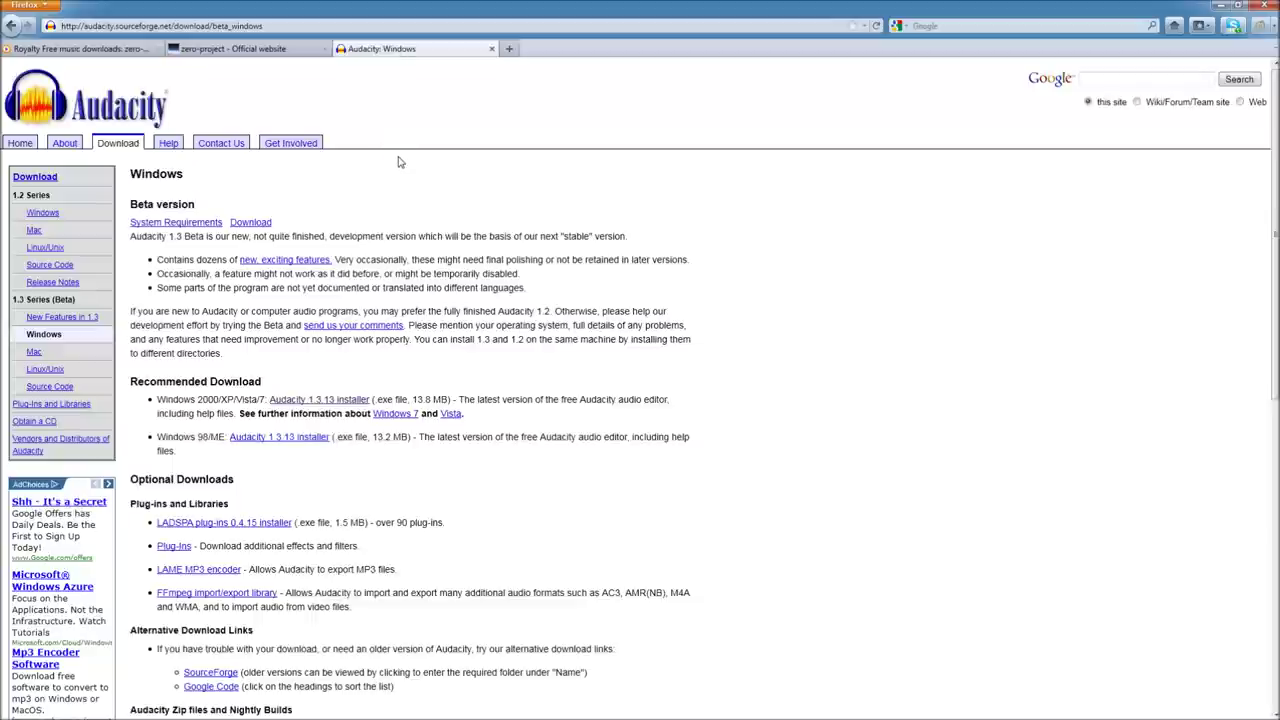